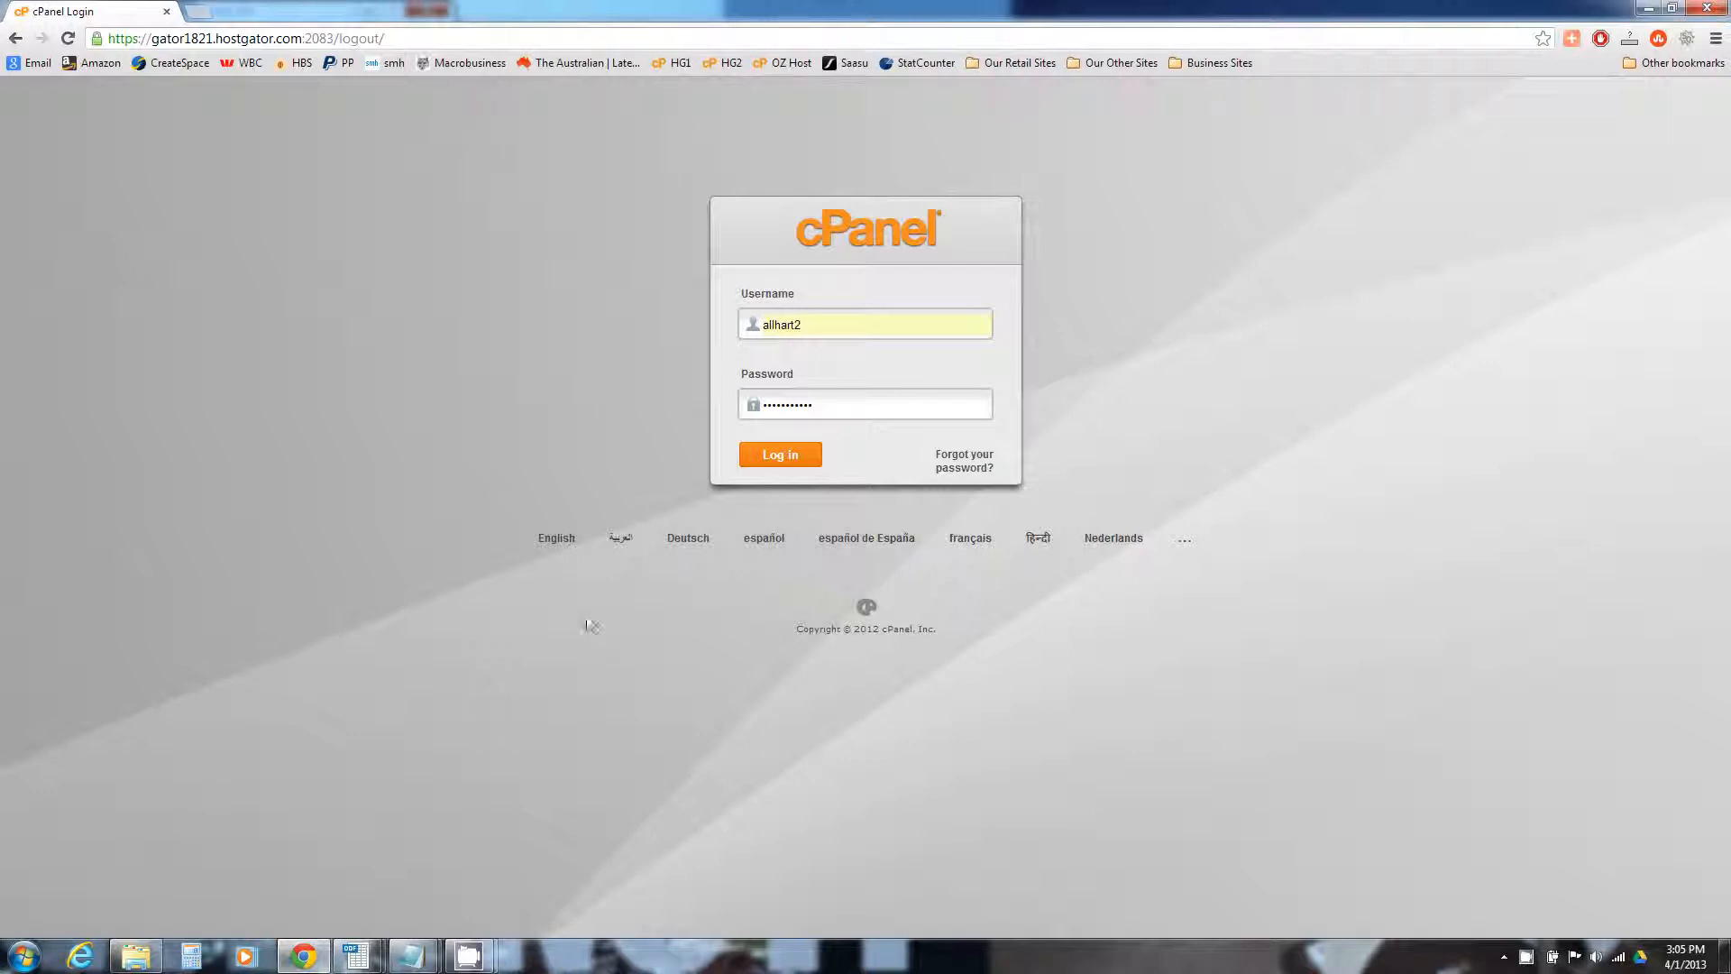
Log in to HostGator cPanel and launch Fantastico De Luxe from Software/Services
left_click(776, 456)
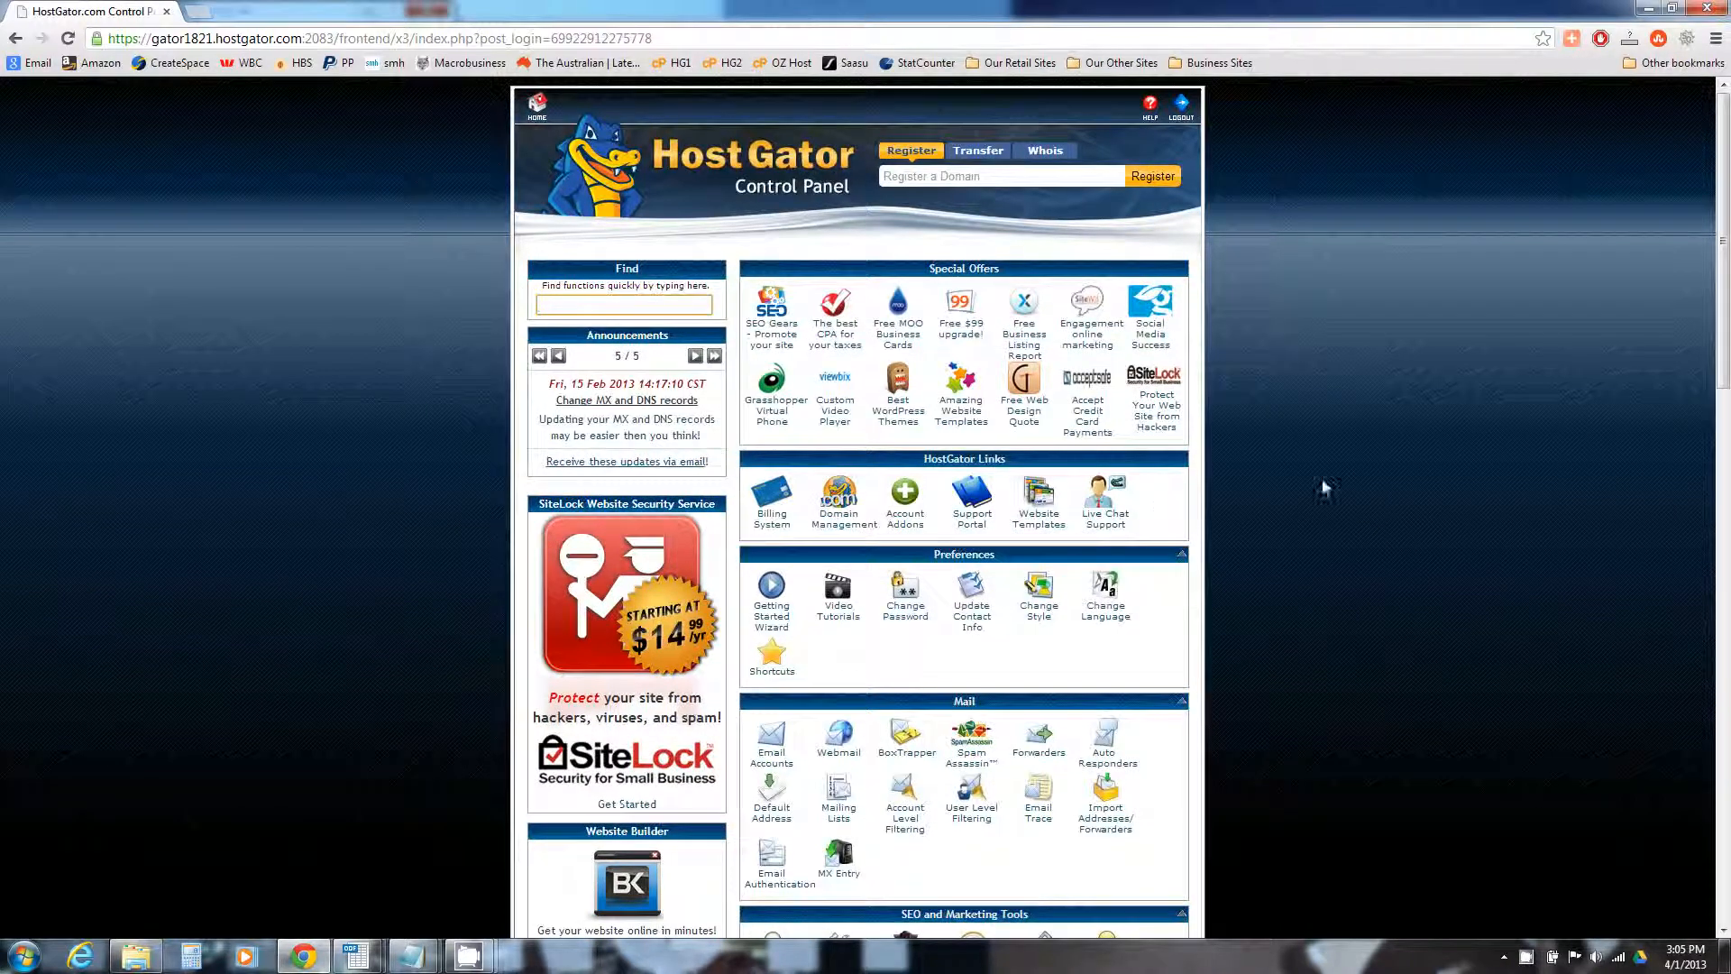
scroll(1322, 483, "down", 4)
scroll(1320, 481, "down", 9)
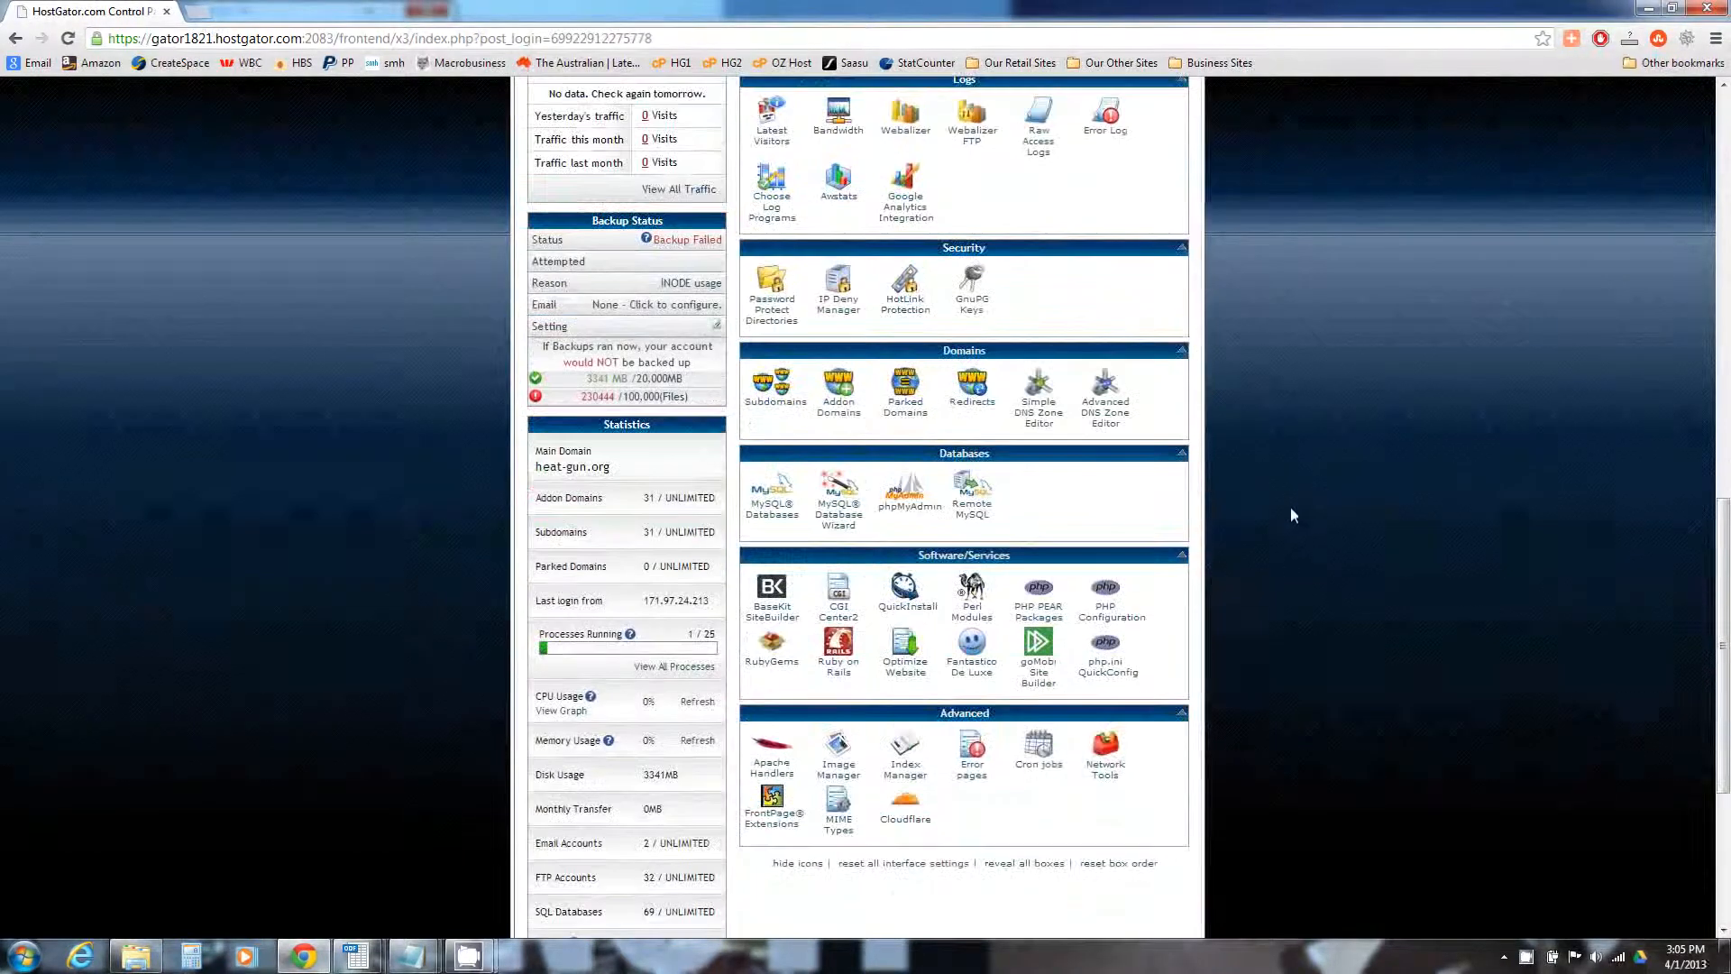
left_click(992, 669)
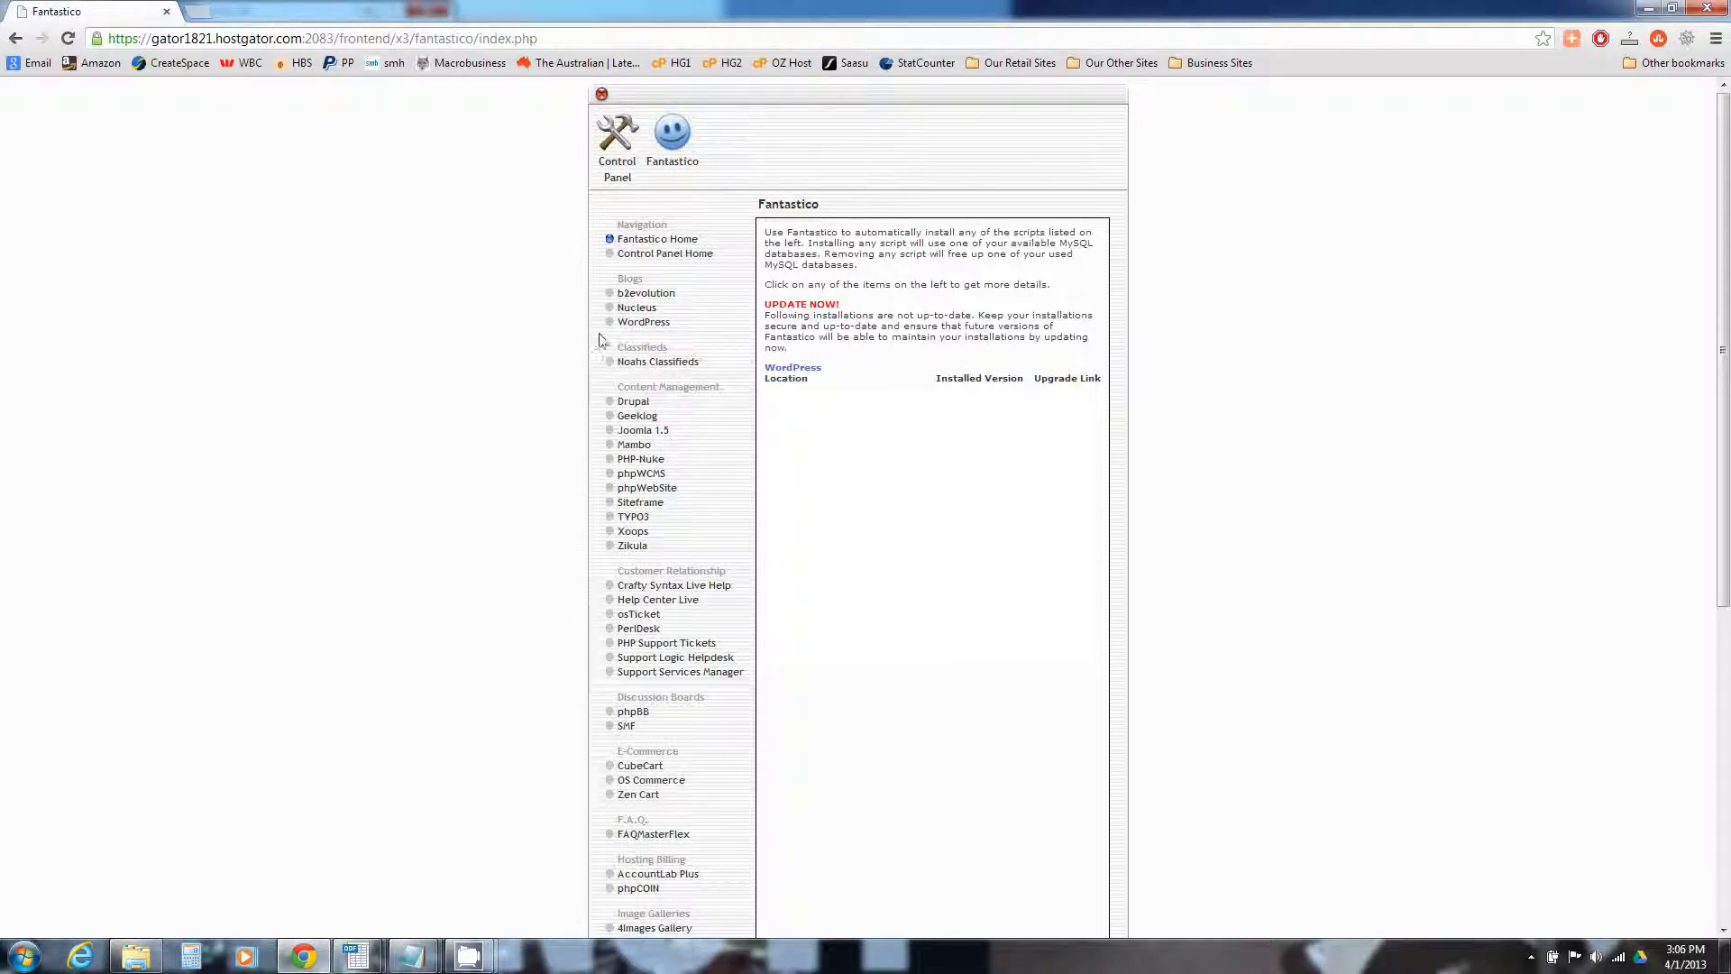
Start a new WordPress installation in Fantastico targeting doorknobshq.com.au
left_click(646, 325)
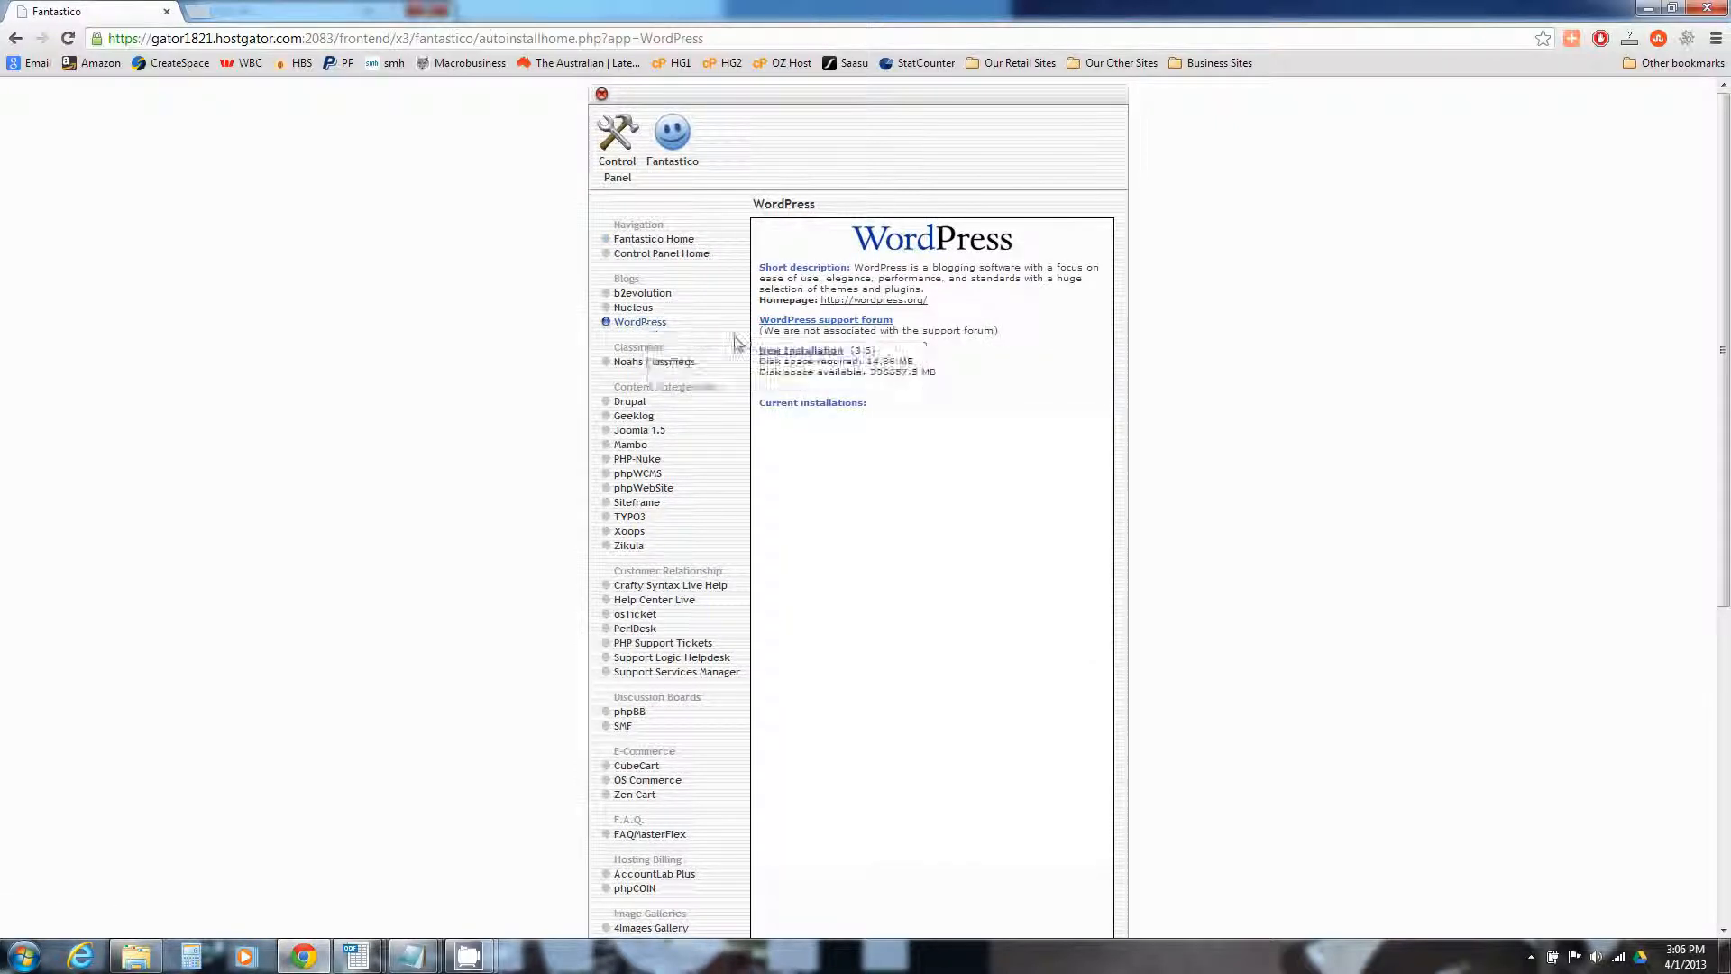
left_click(819, 352)
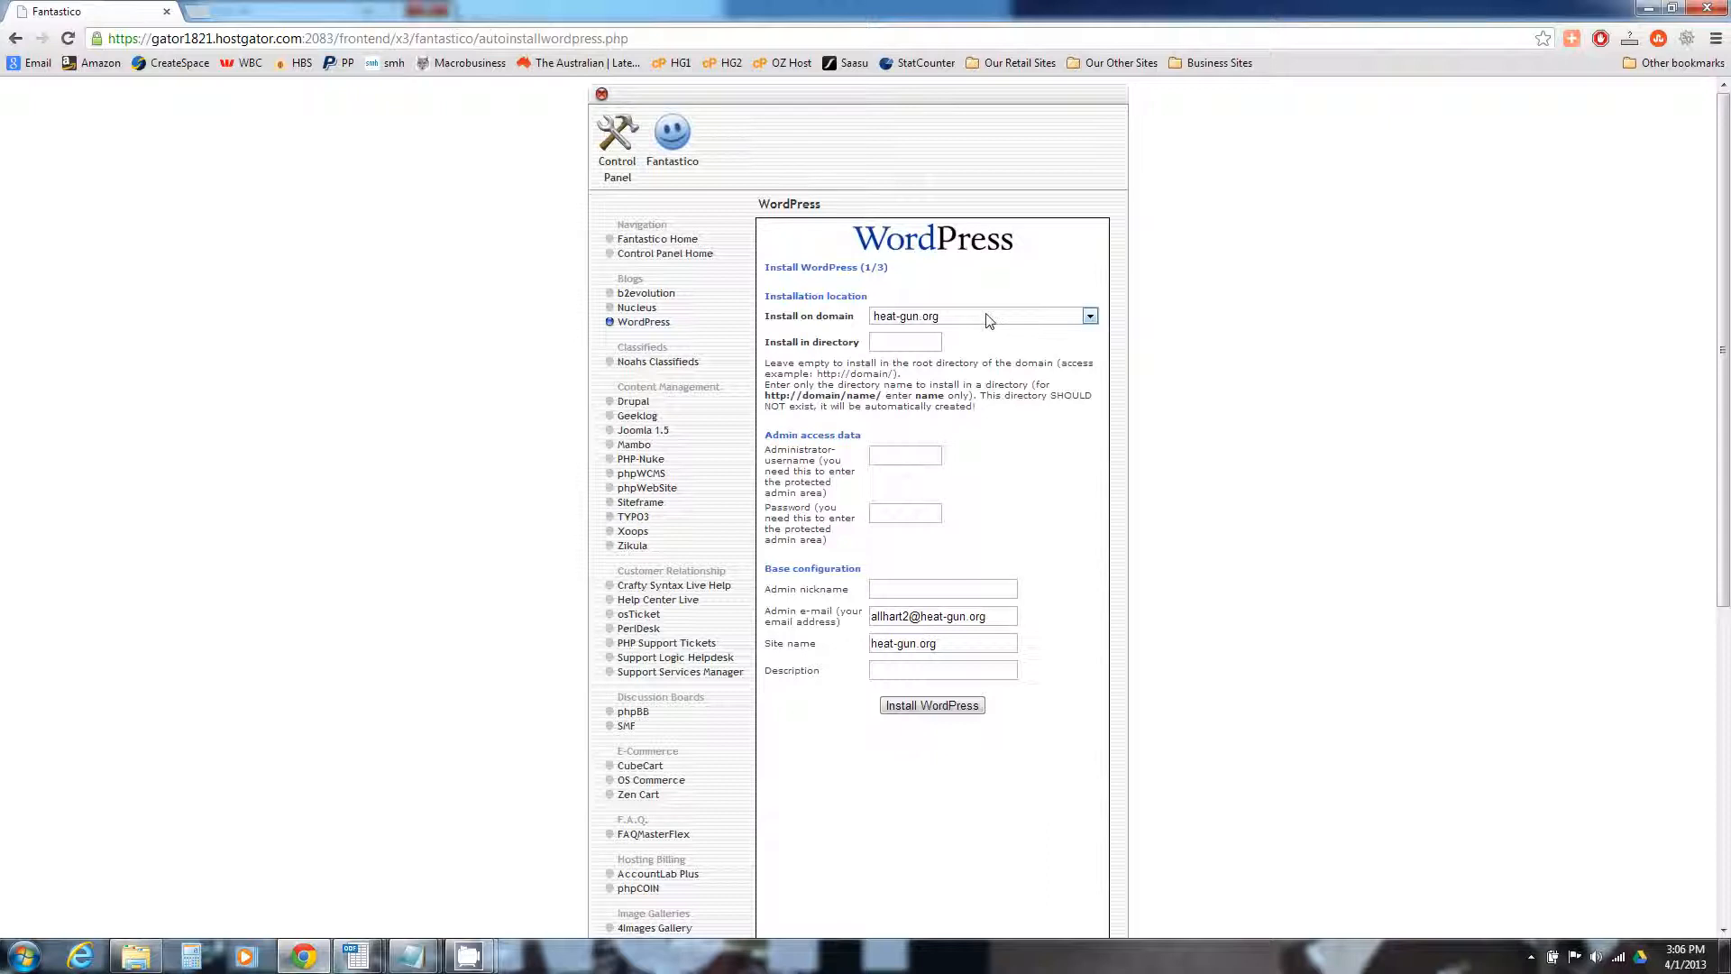
left_click(986, 315)
left_click(954, 421)
Fill in the administrator username and password for the installation
left_click(900, 457)
type("admin")
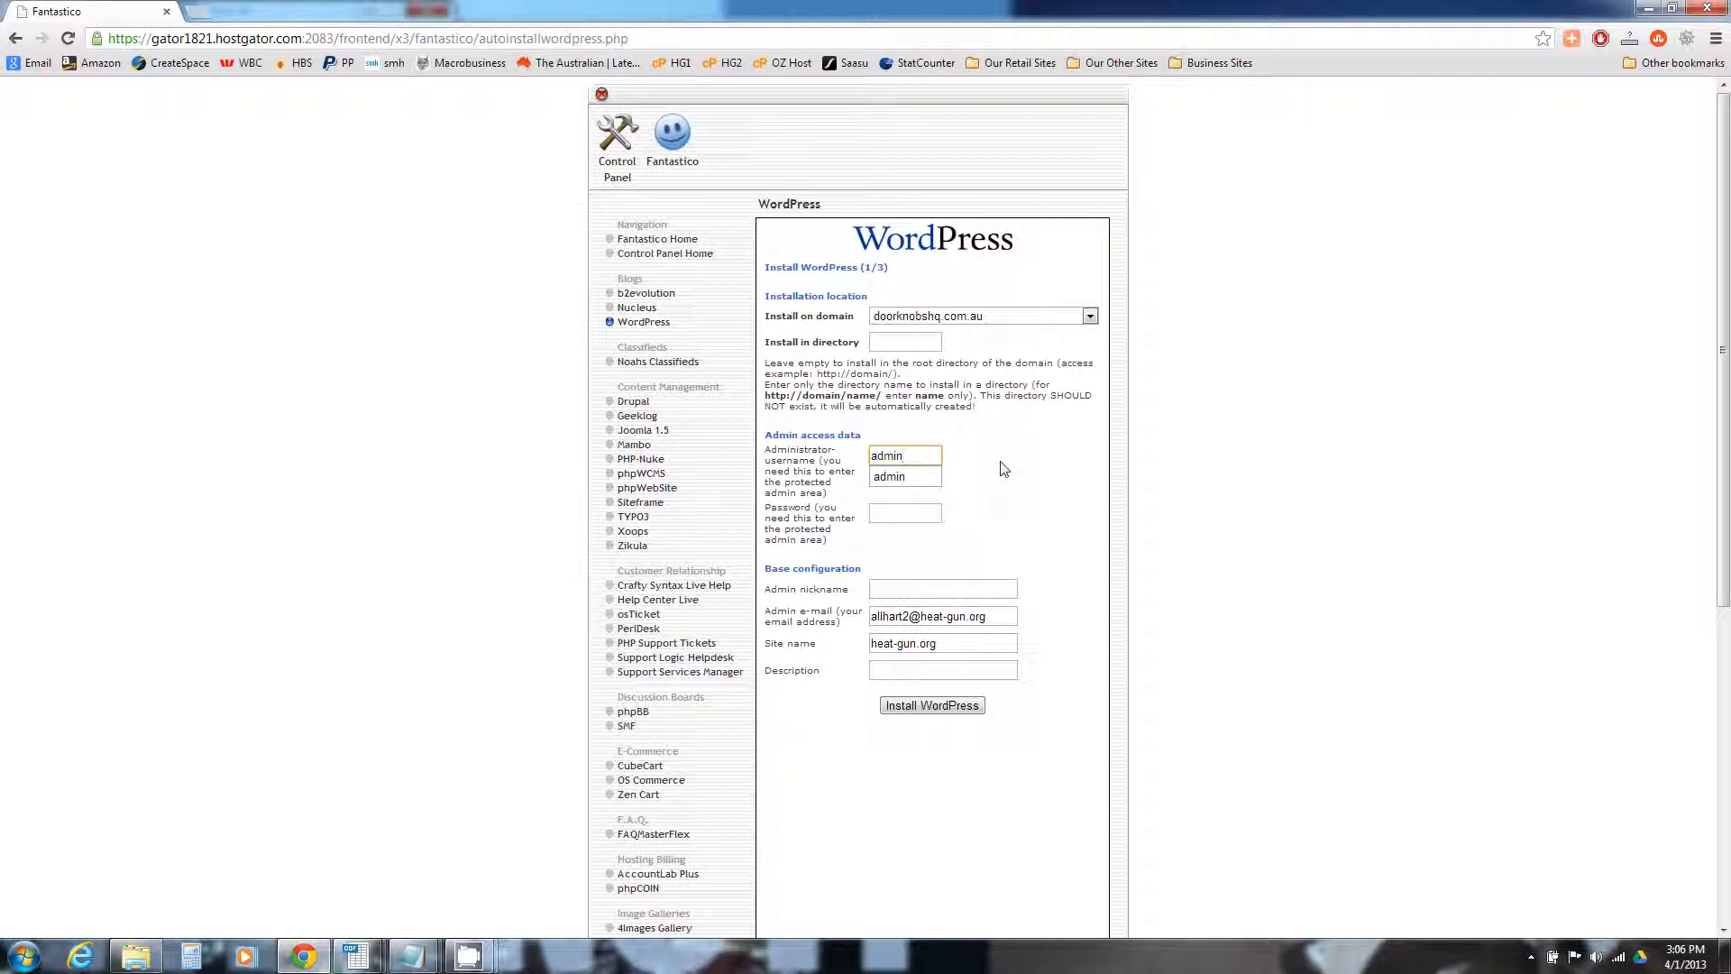
key("Escape")
key("Tab")
type("test")
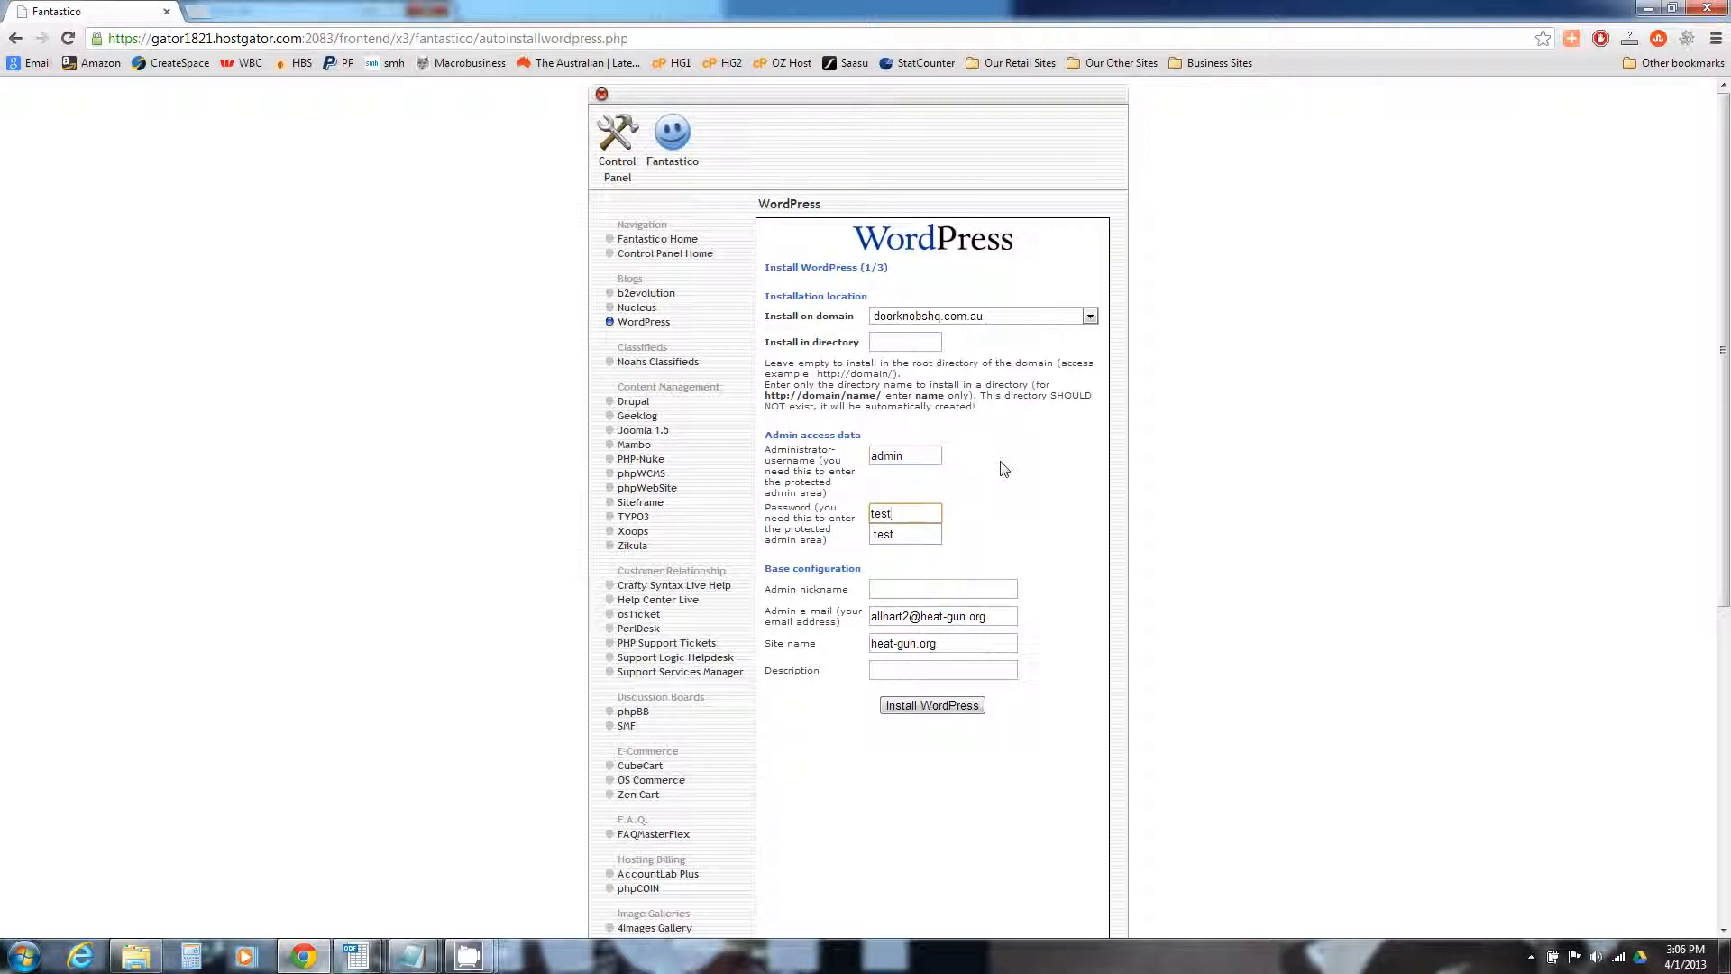
left_click(1004, 469)
Install WordPress, finish the setup, and open the new site's wp-admin login page
left_click(968, 704)
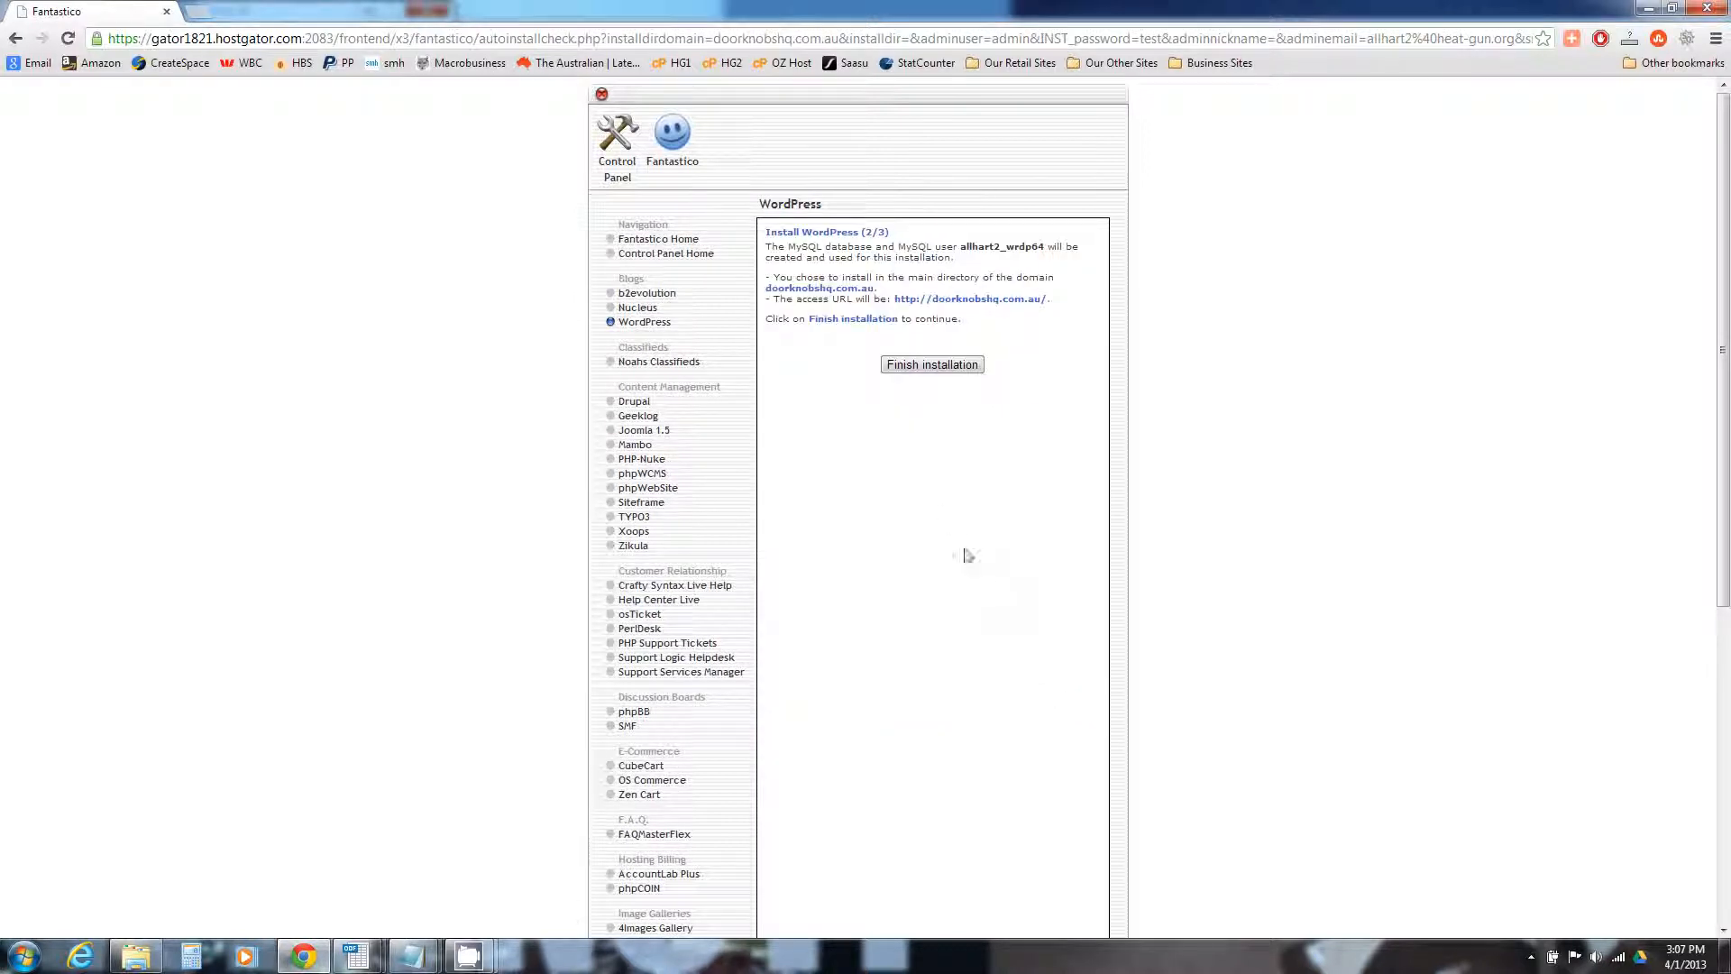
left_click(926, 366)
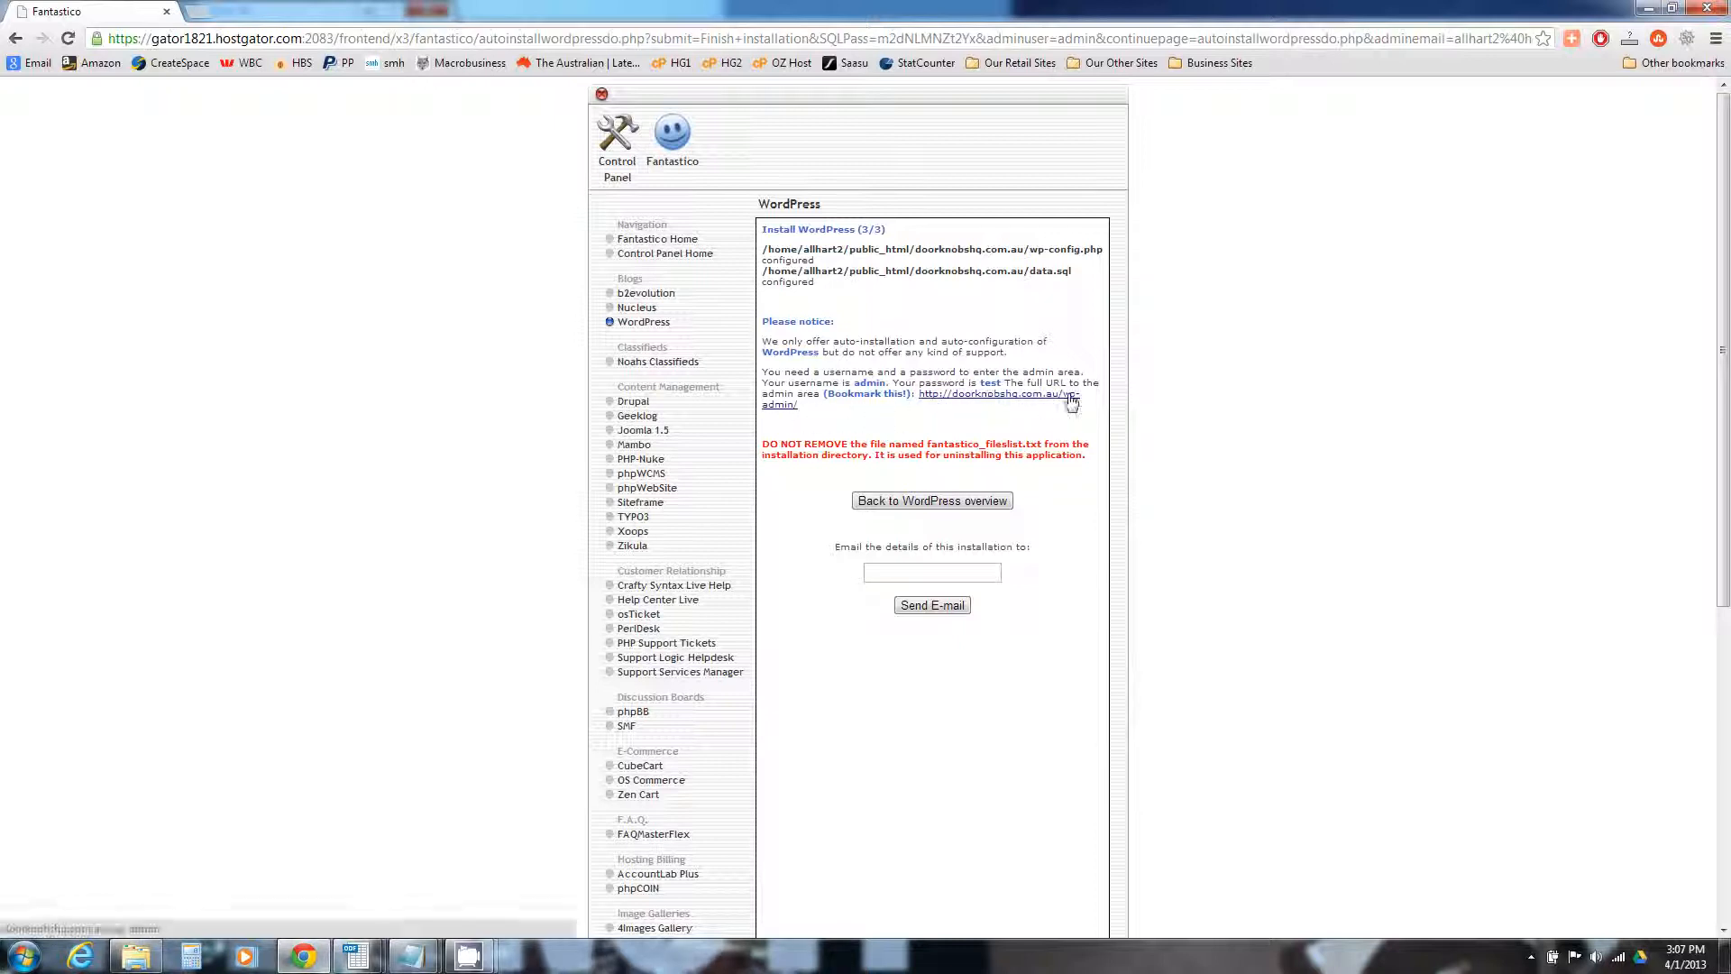
left_click(948, 397)
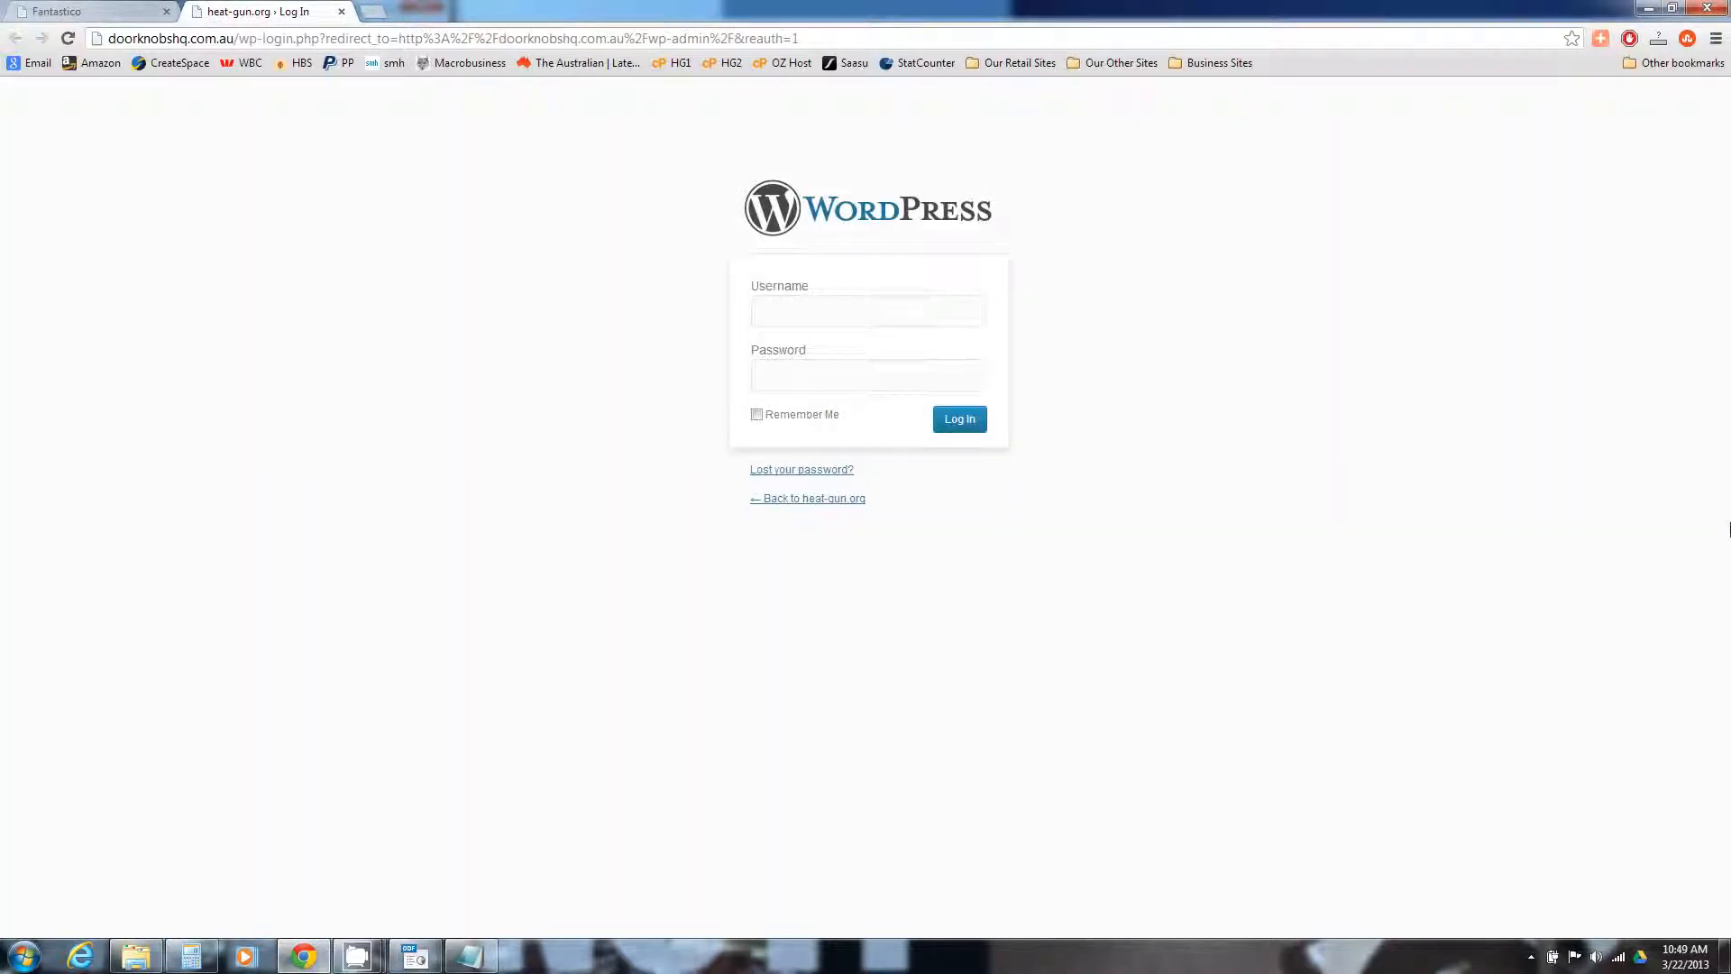
Log in to the new site's WordPress admin with the administrator username and password
left_click(897, 313)
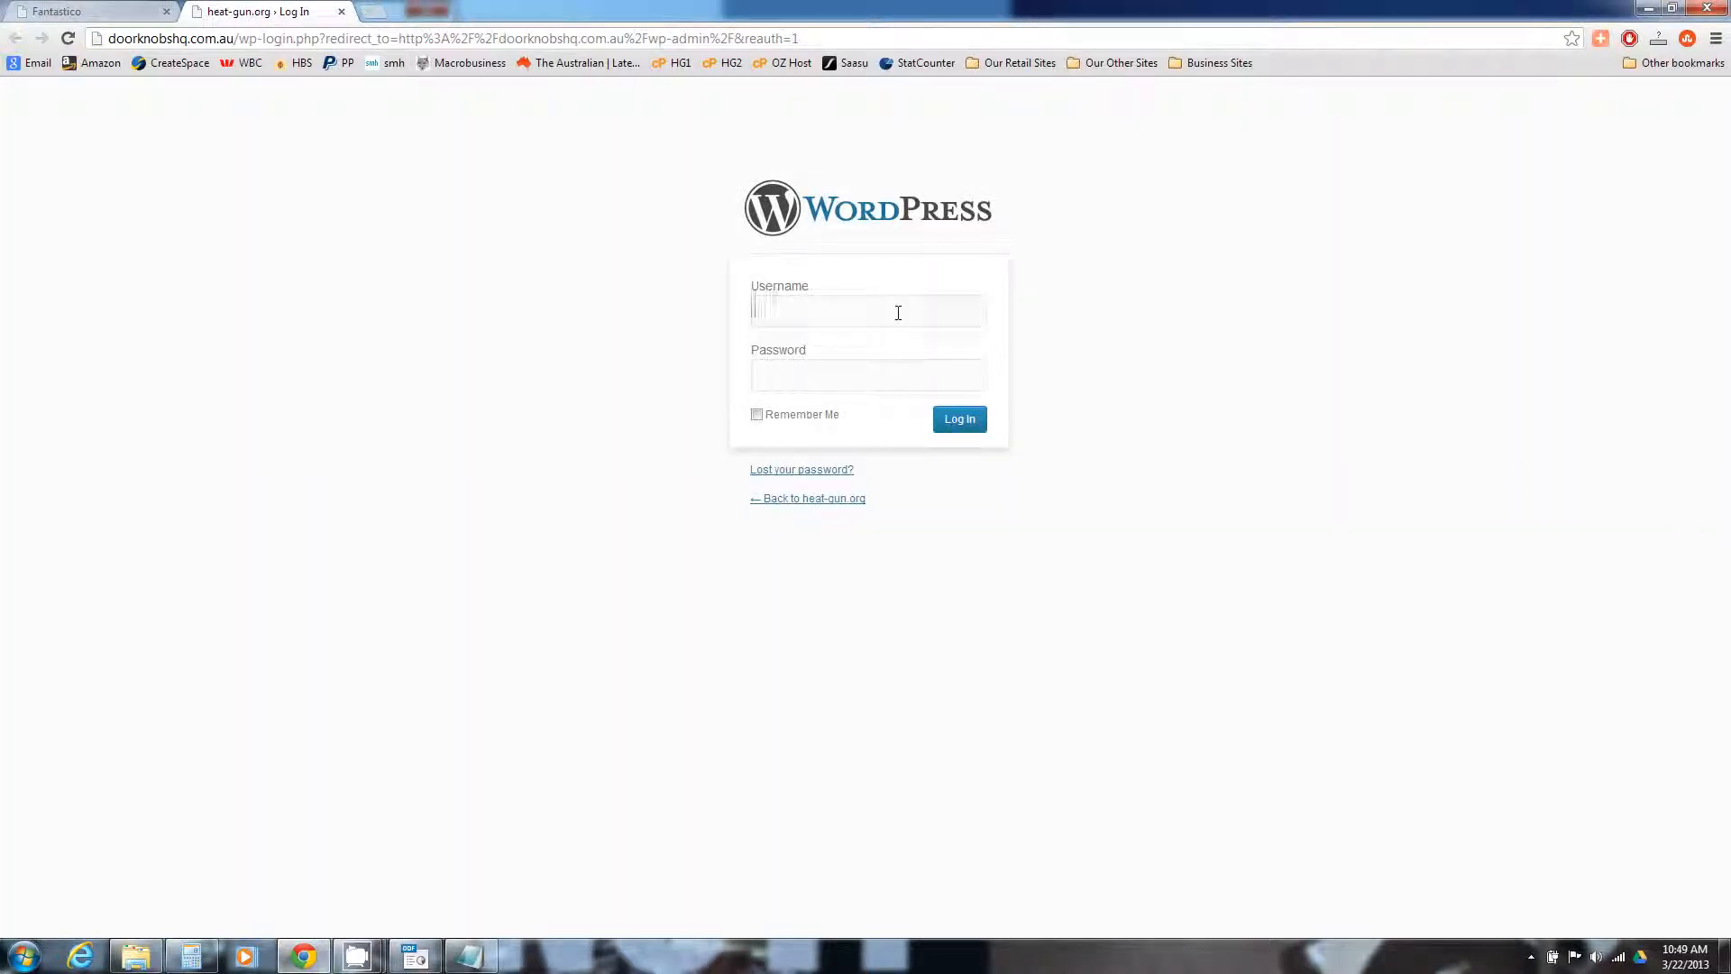
type("admin")
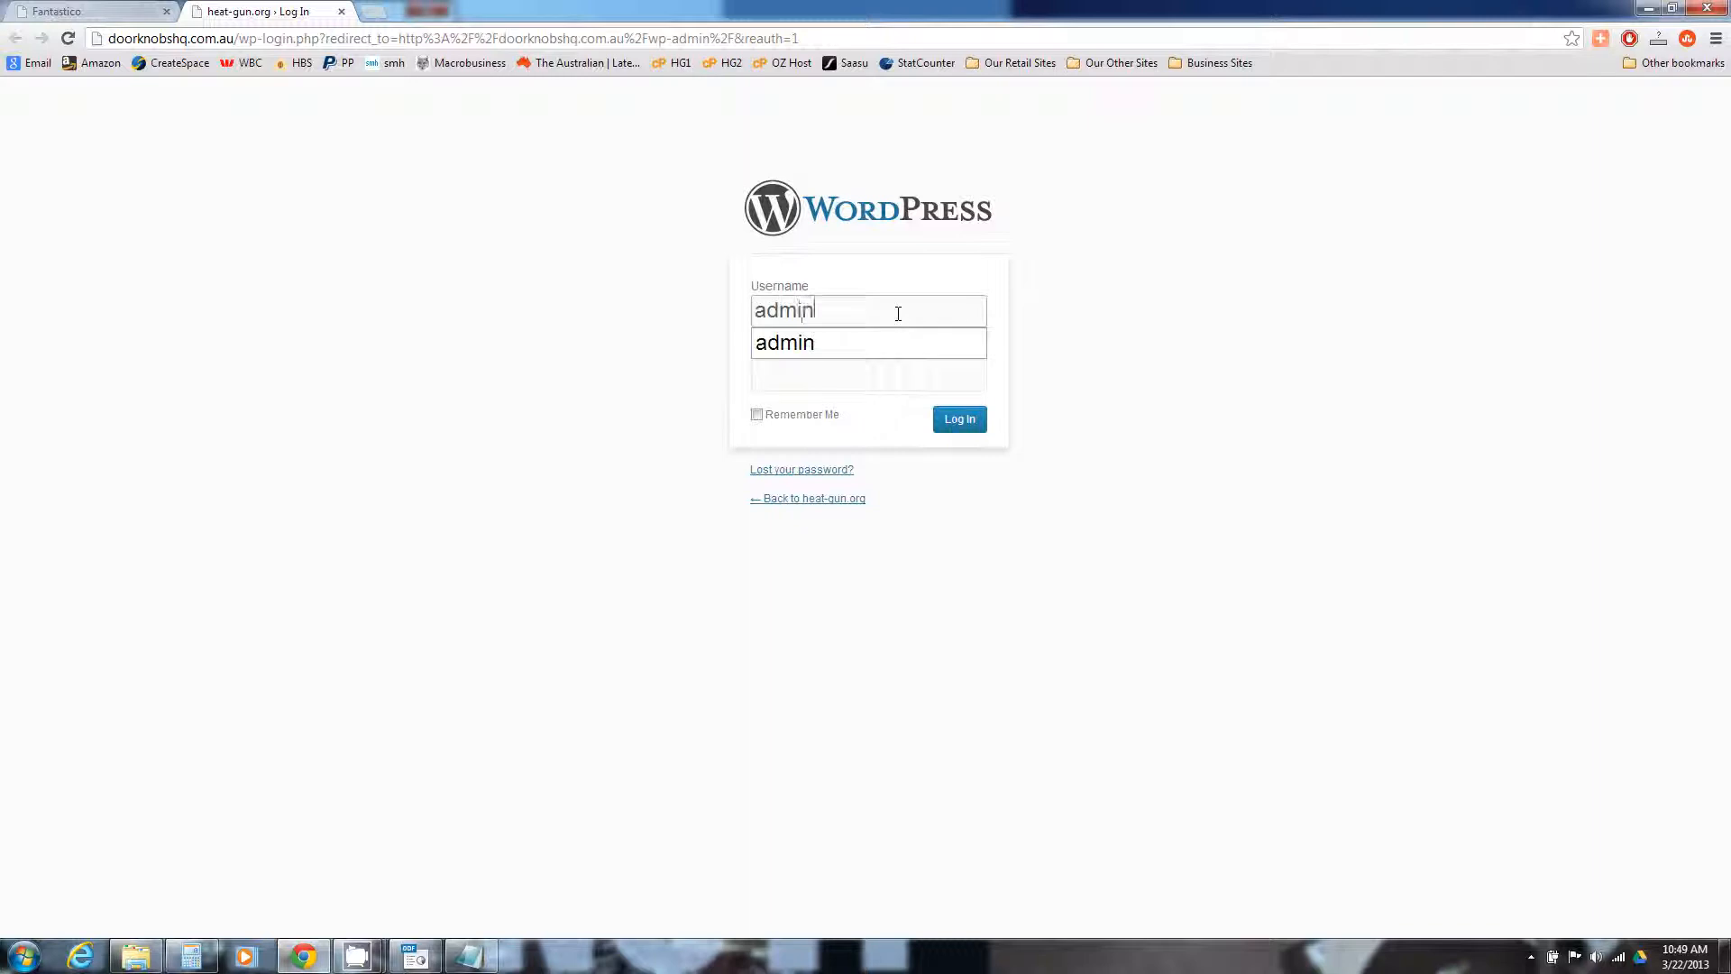
key("Tab")
type("••••")
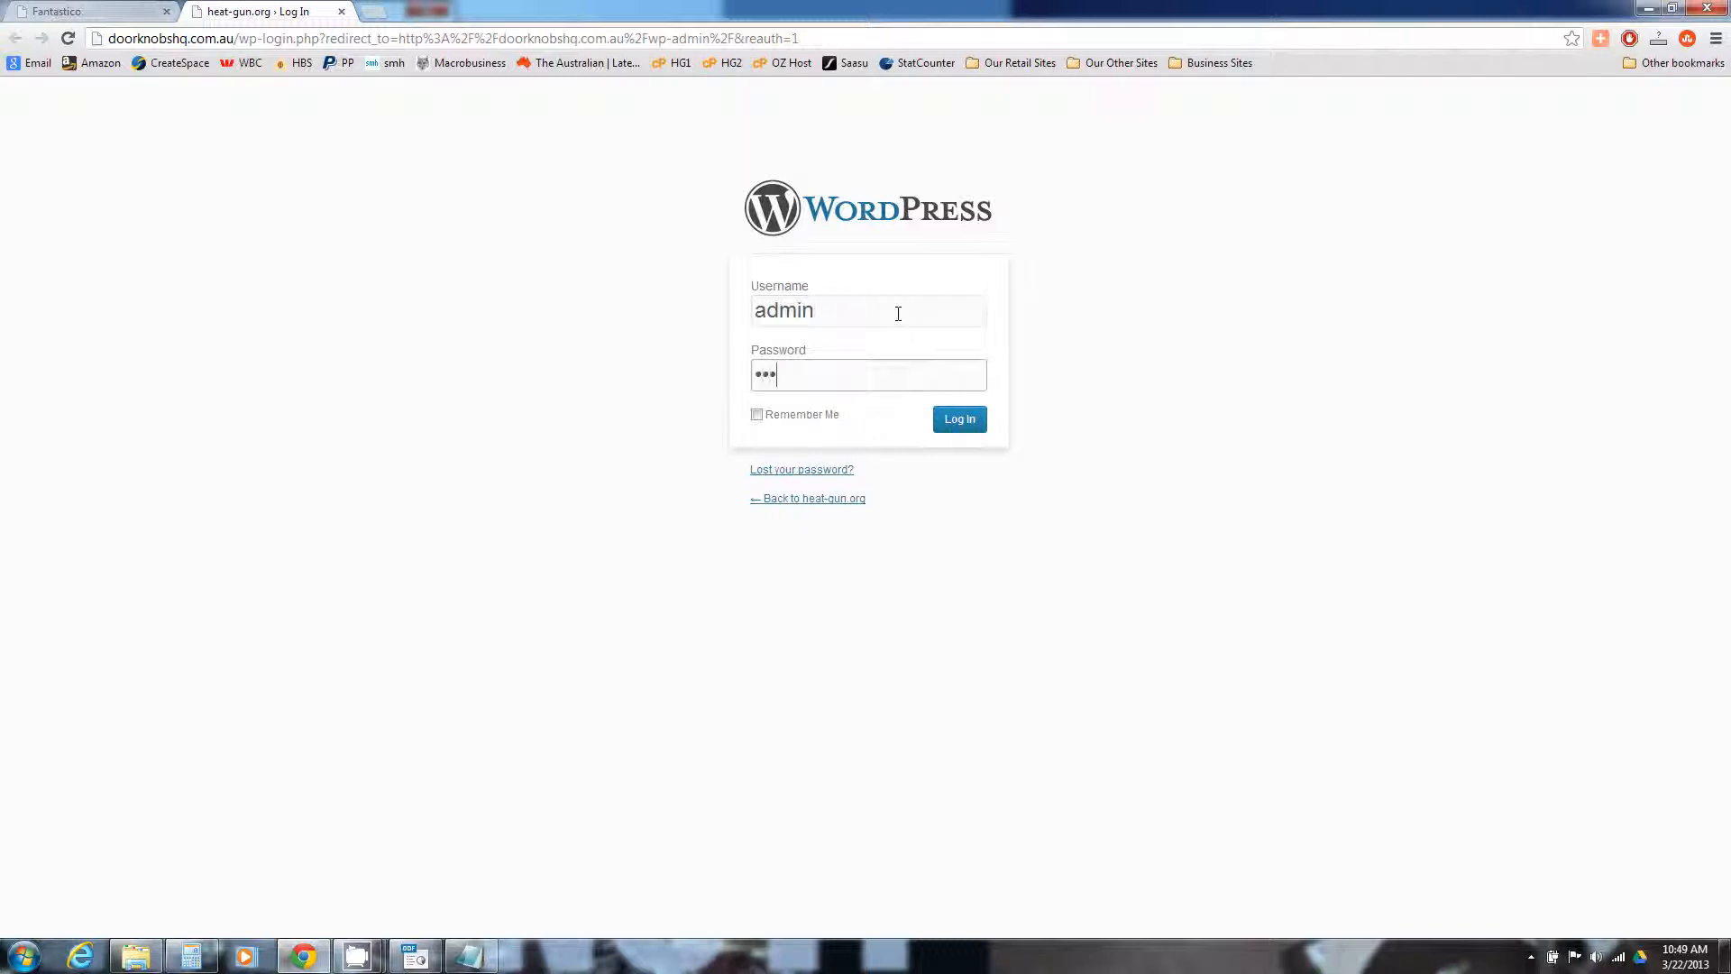
left_click(957, 421)
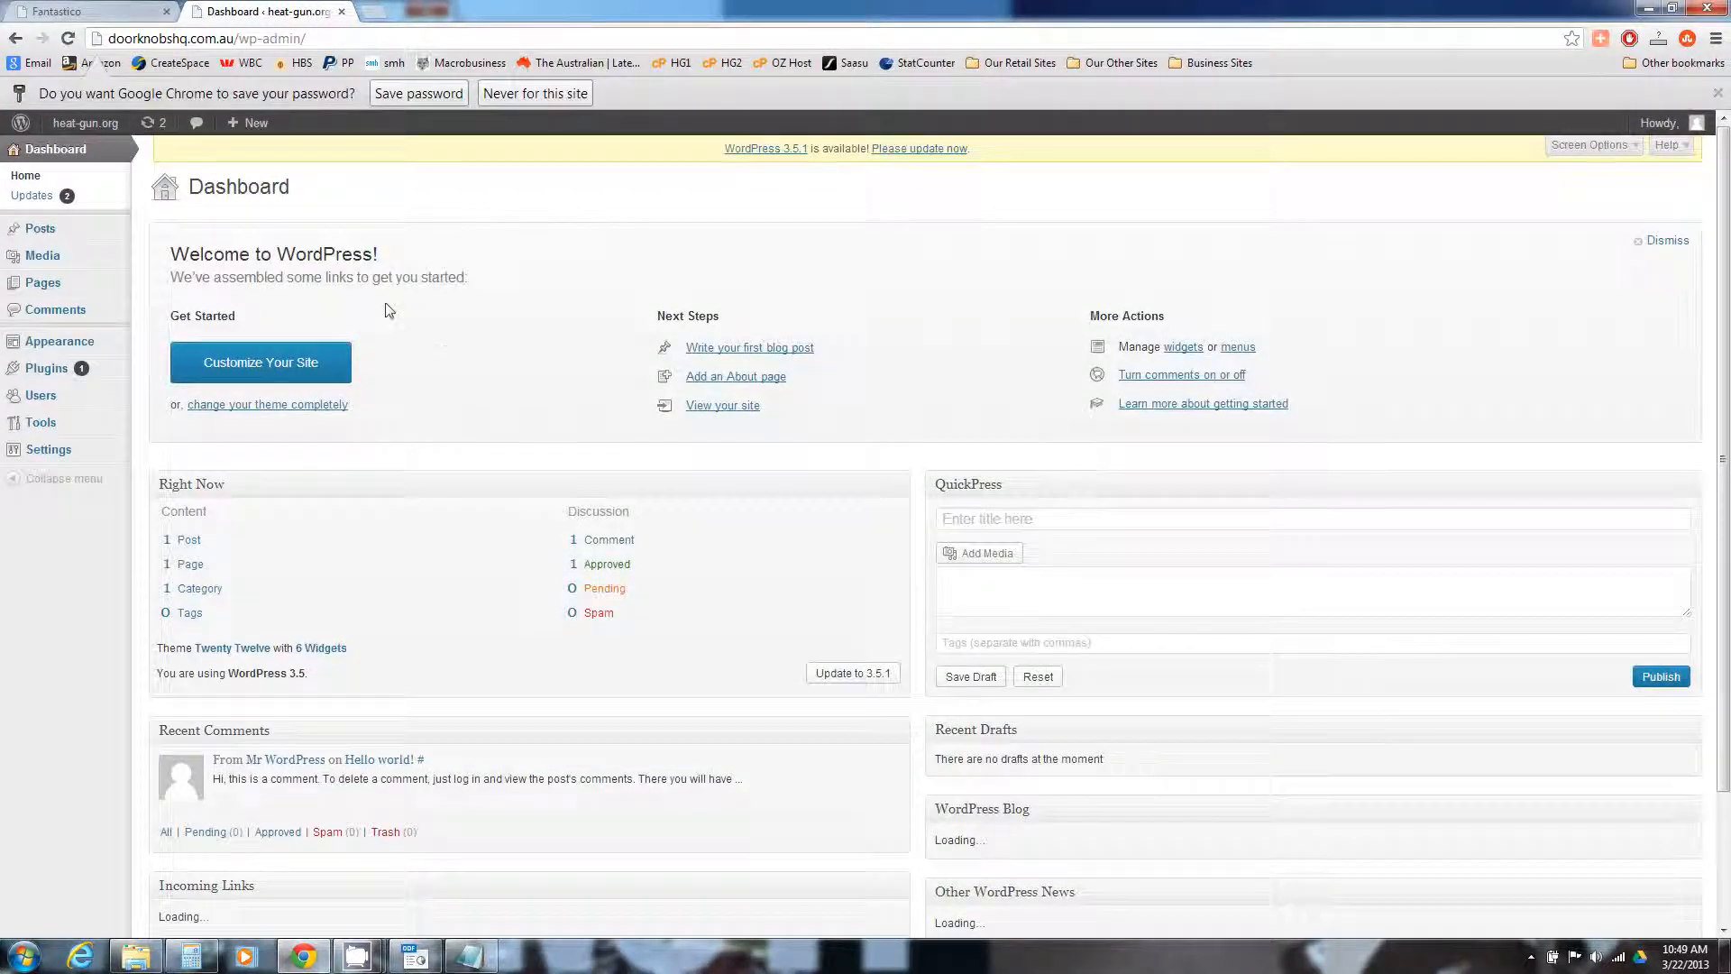
Trash the default Hello world! post
left_click(56, 230)
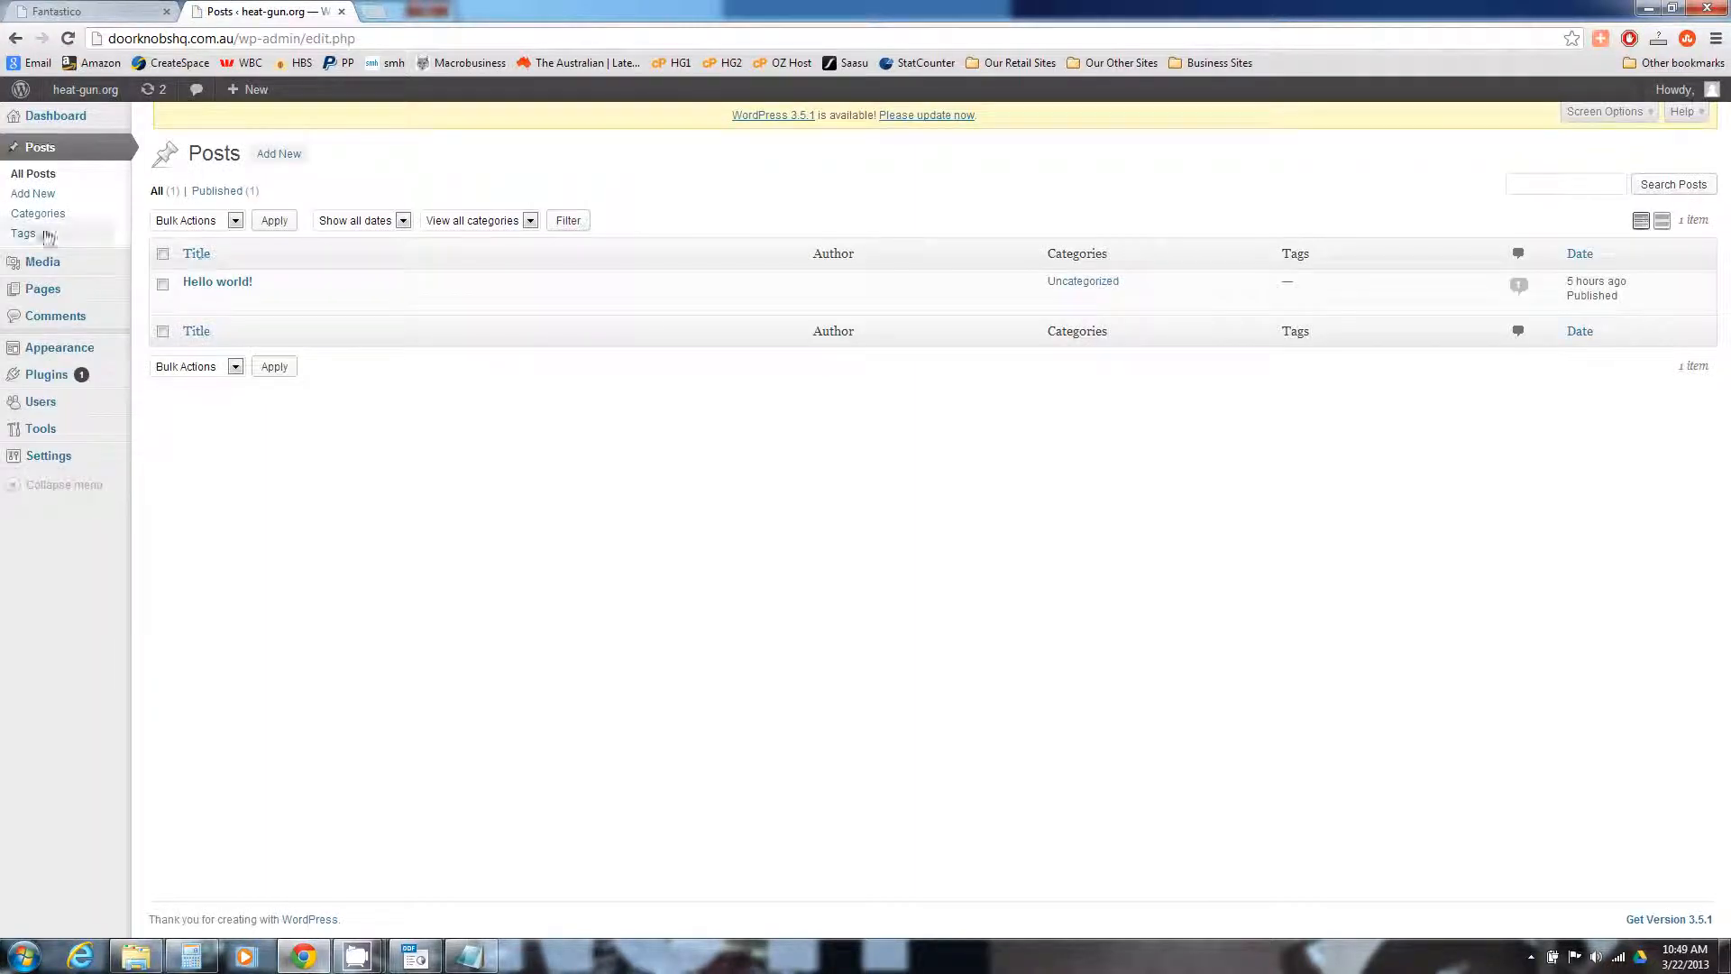
mouse_move(243, 301)
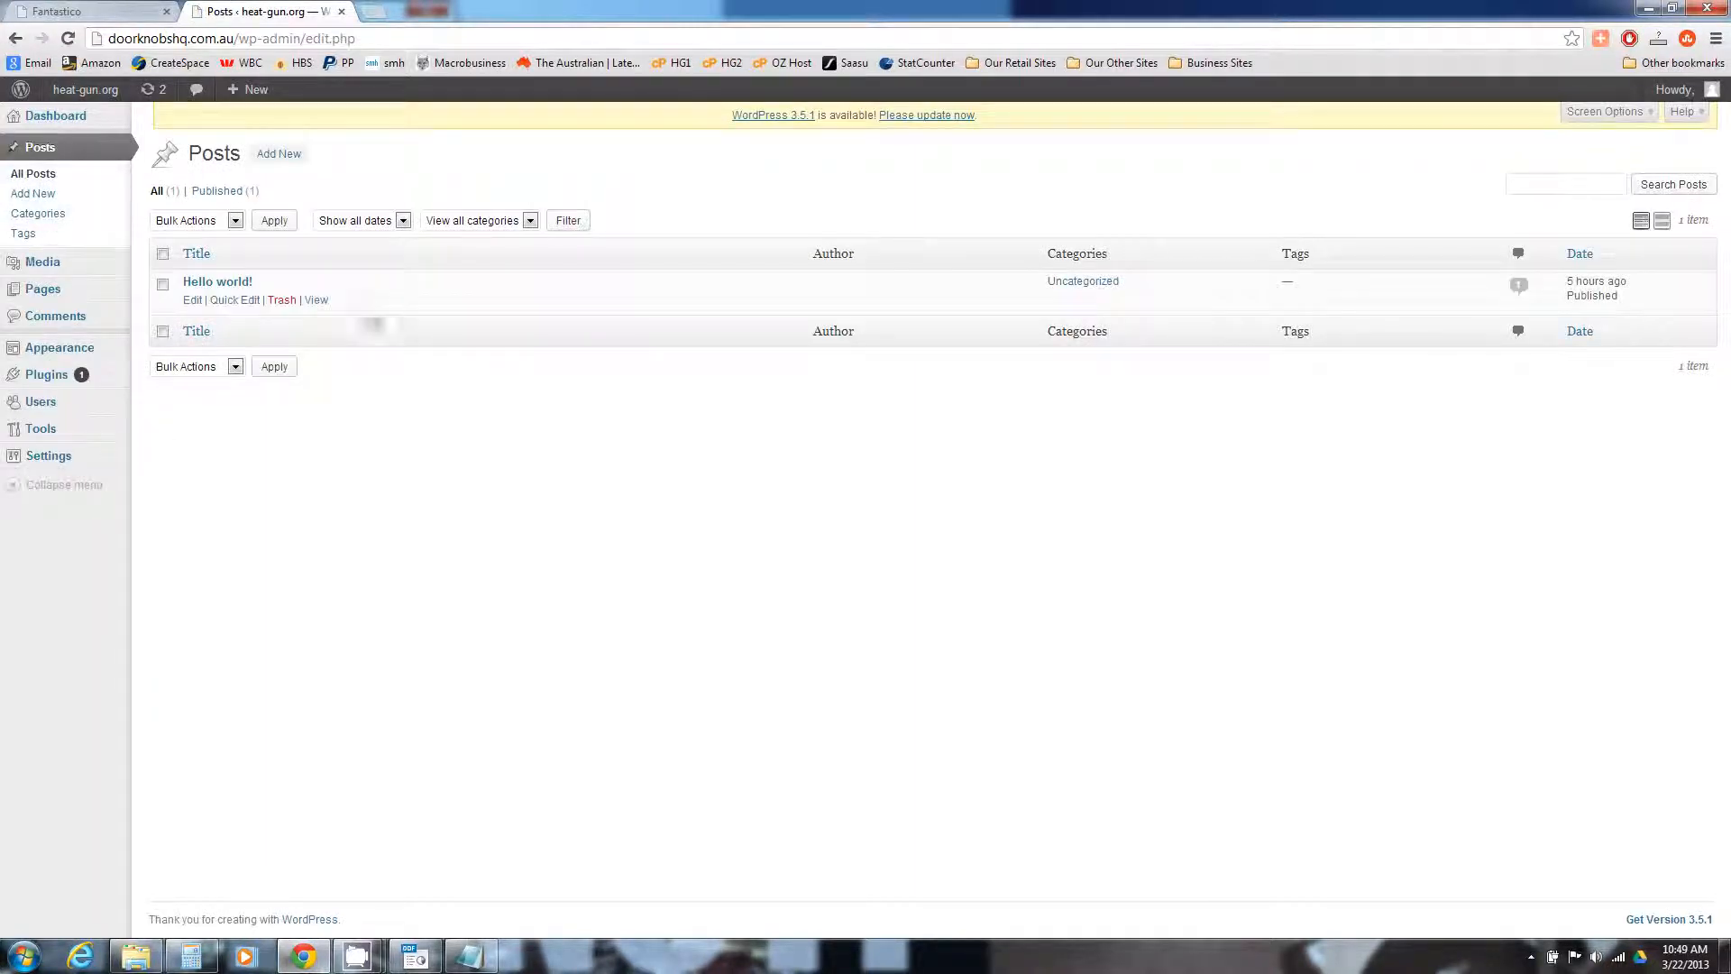
left_click(285, 301)
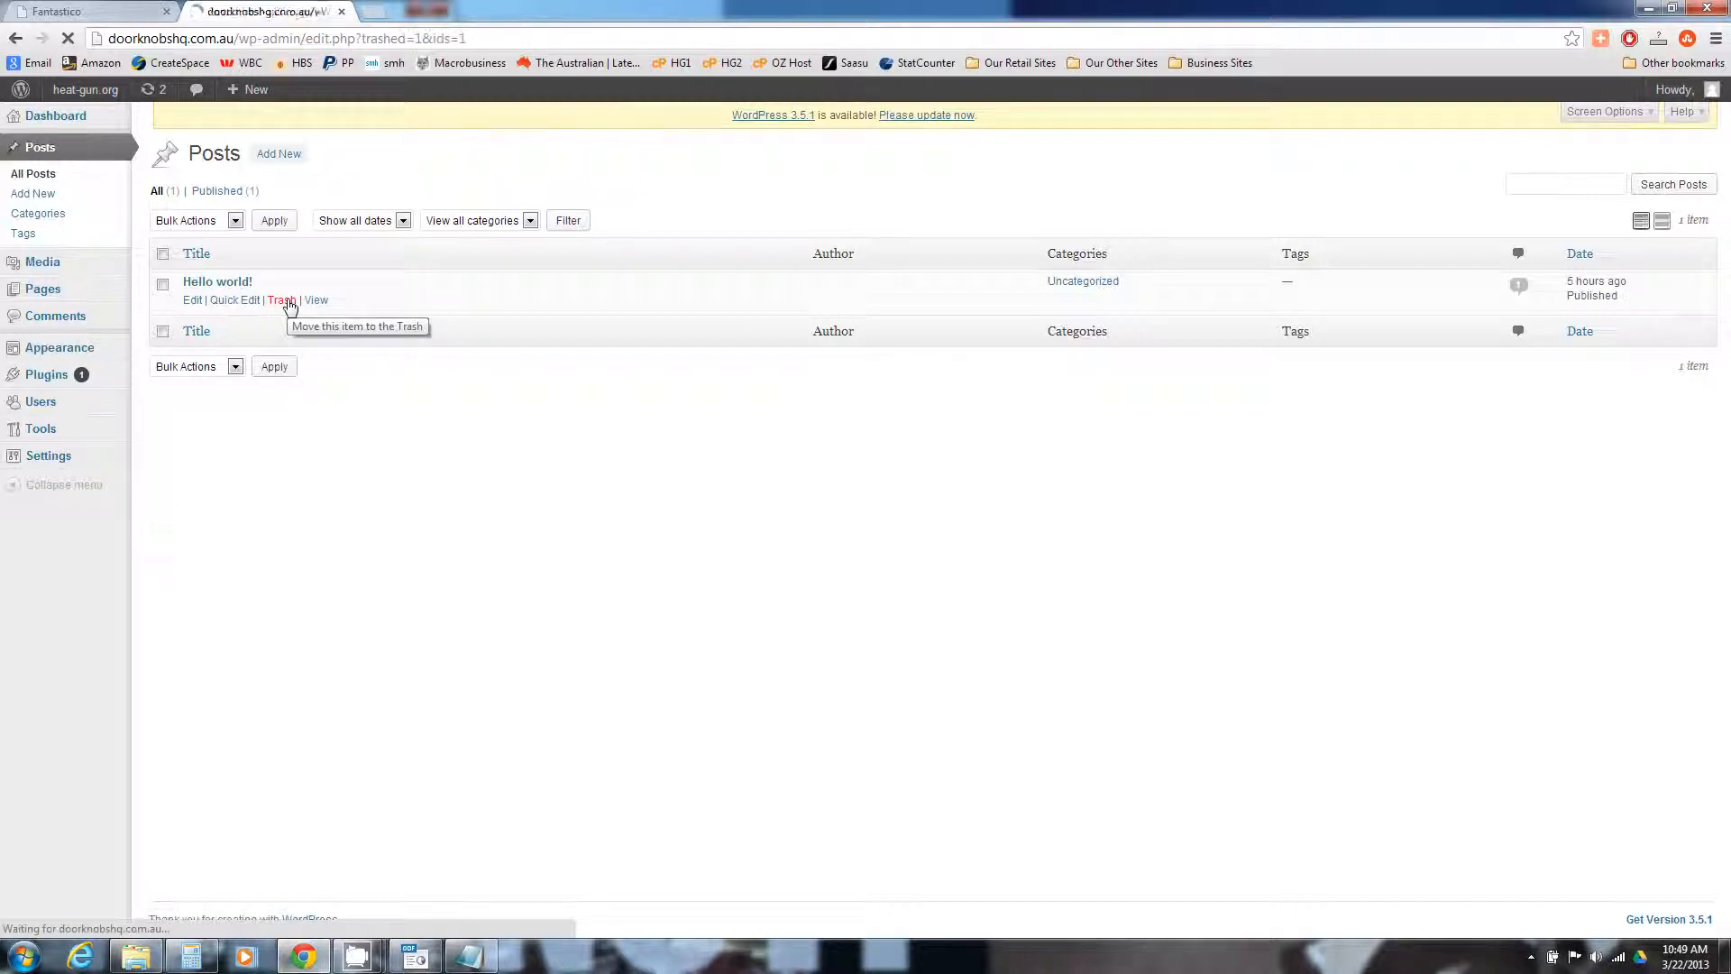
Trash the default Sample Page
left_click(47, 298)
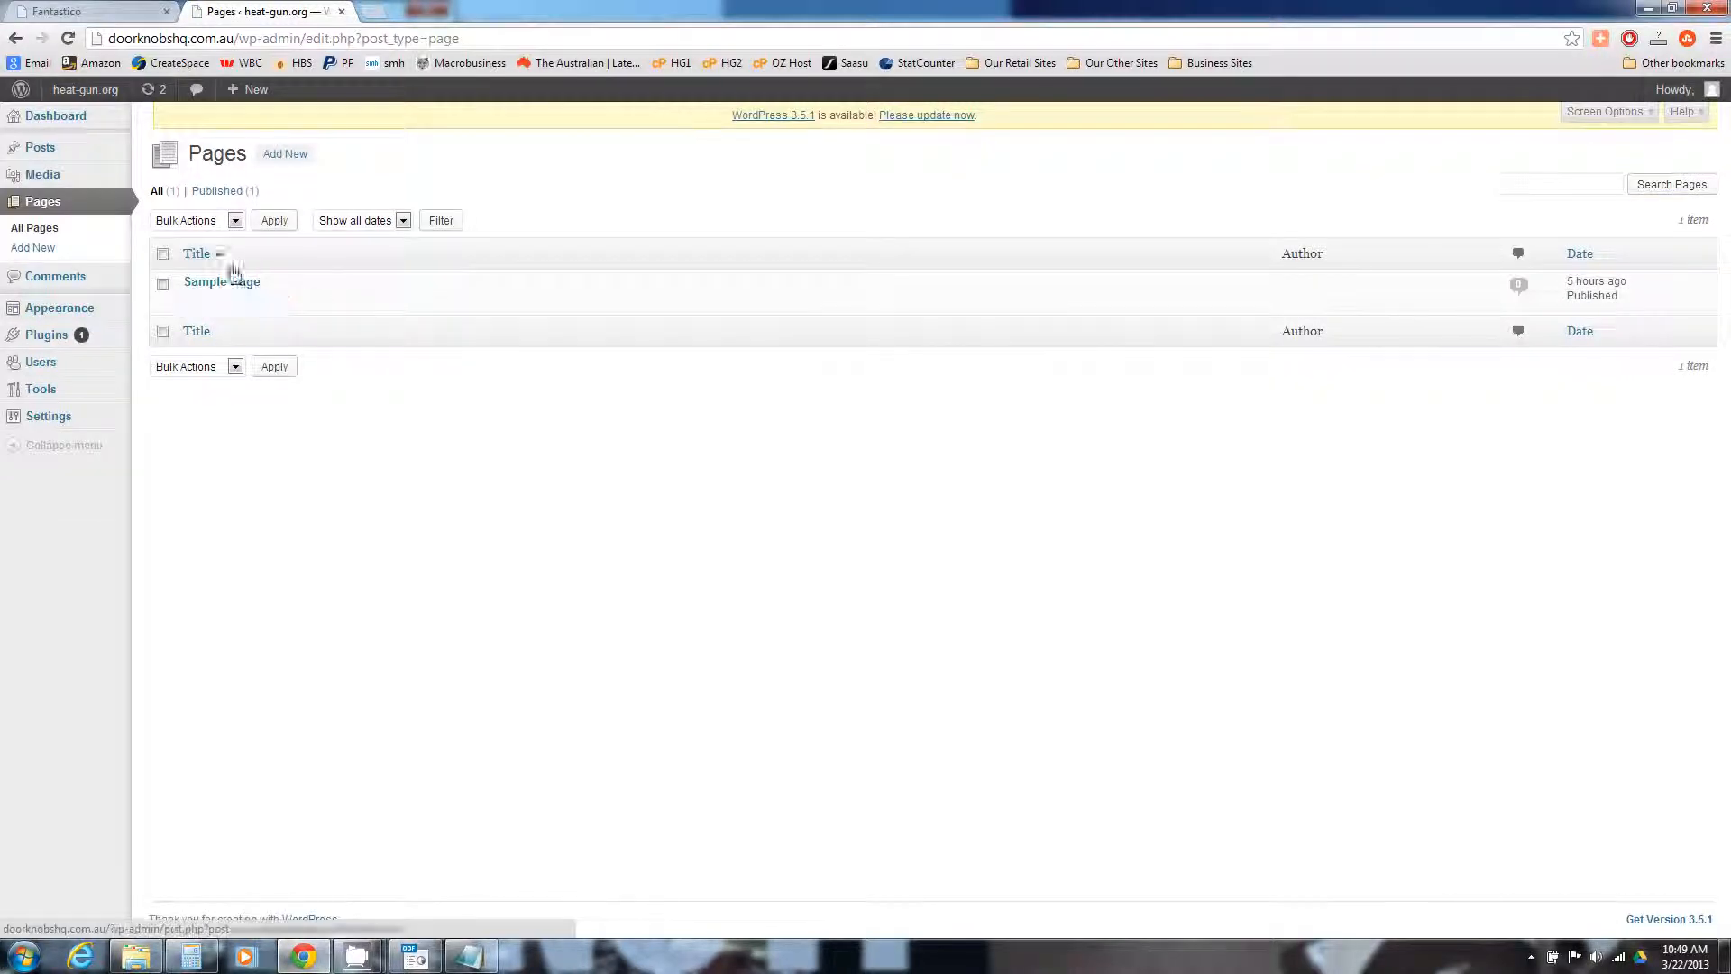
left_click(286, 303)
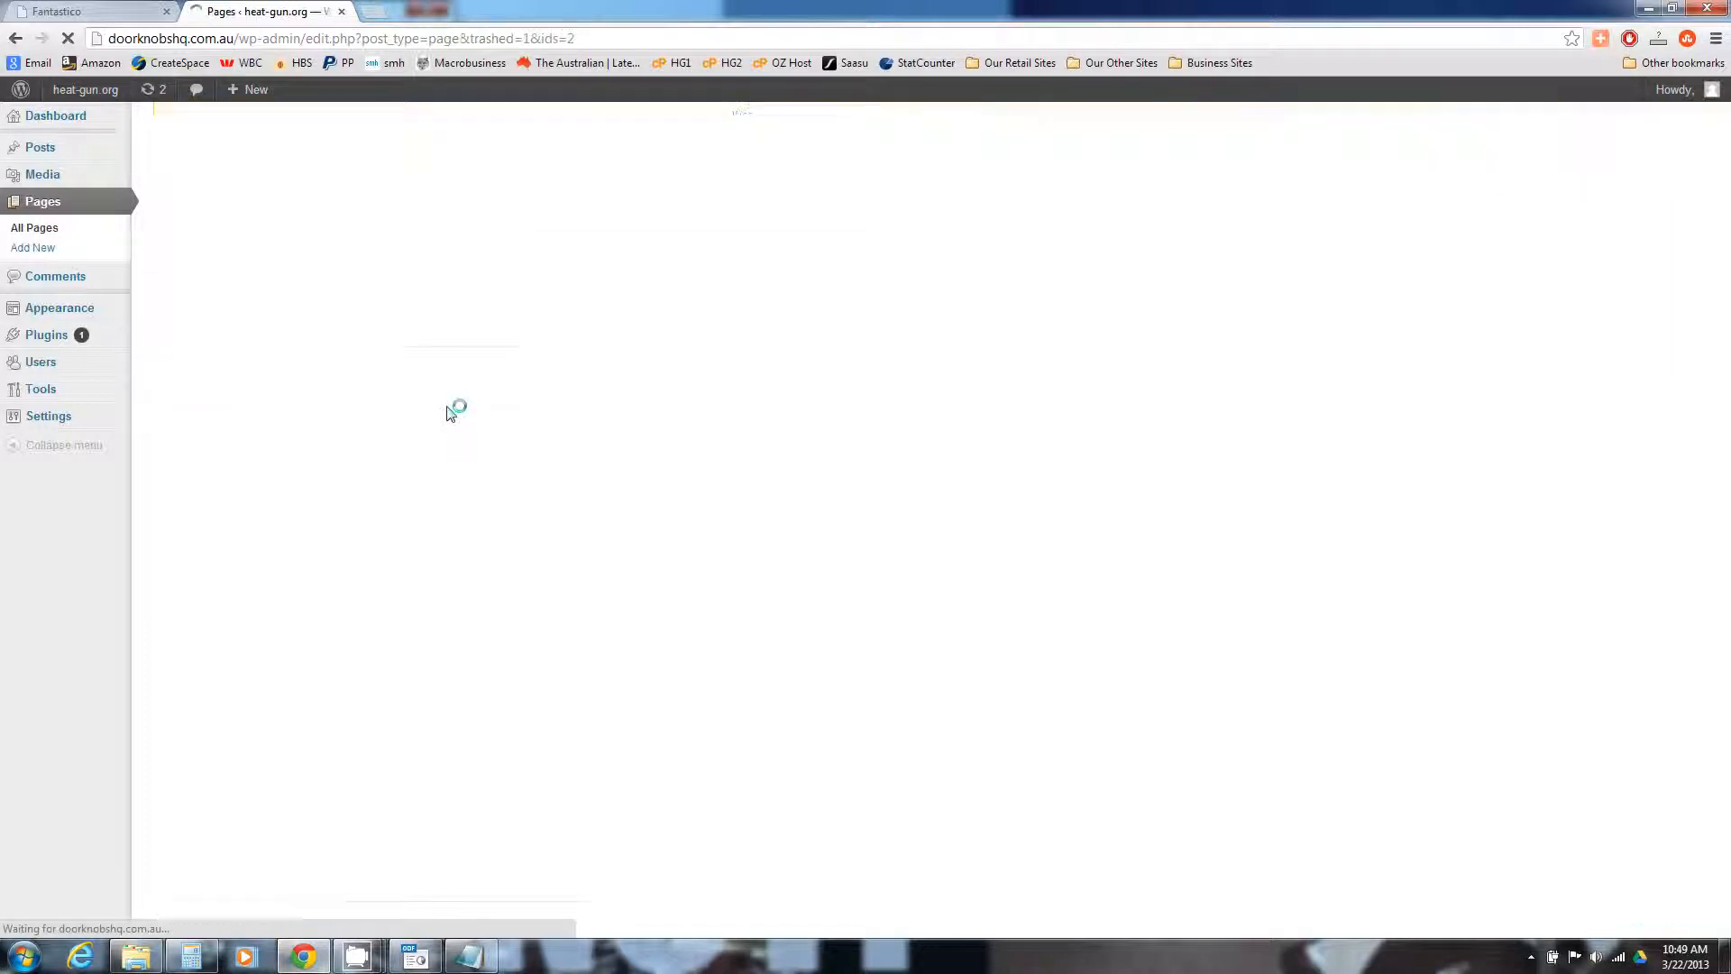
mouse_move(47, 418)
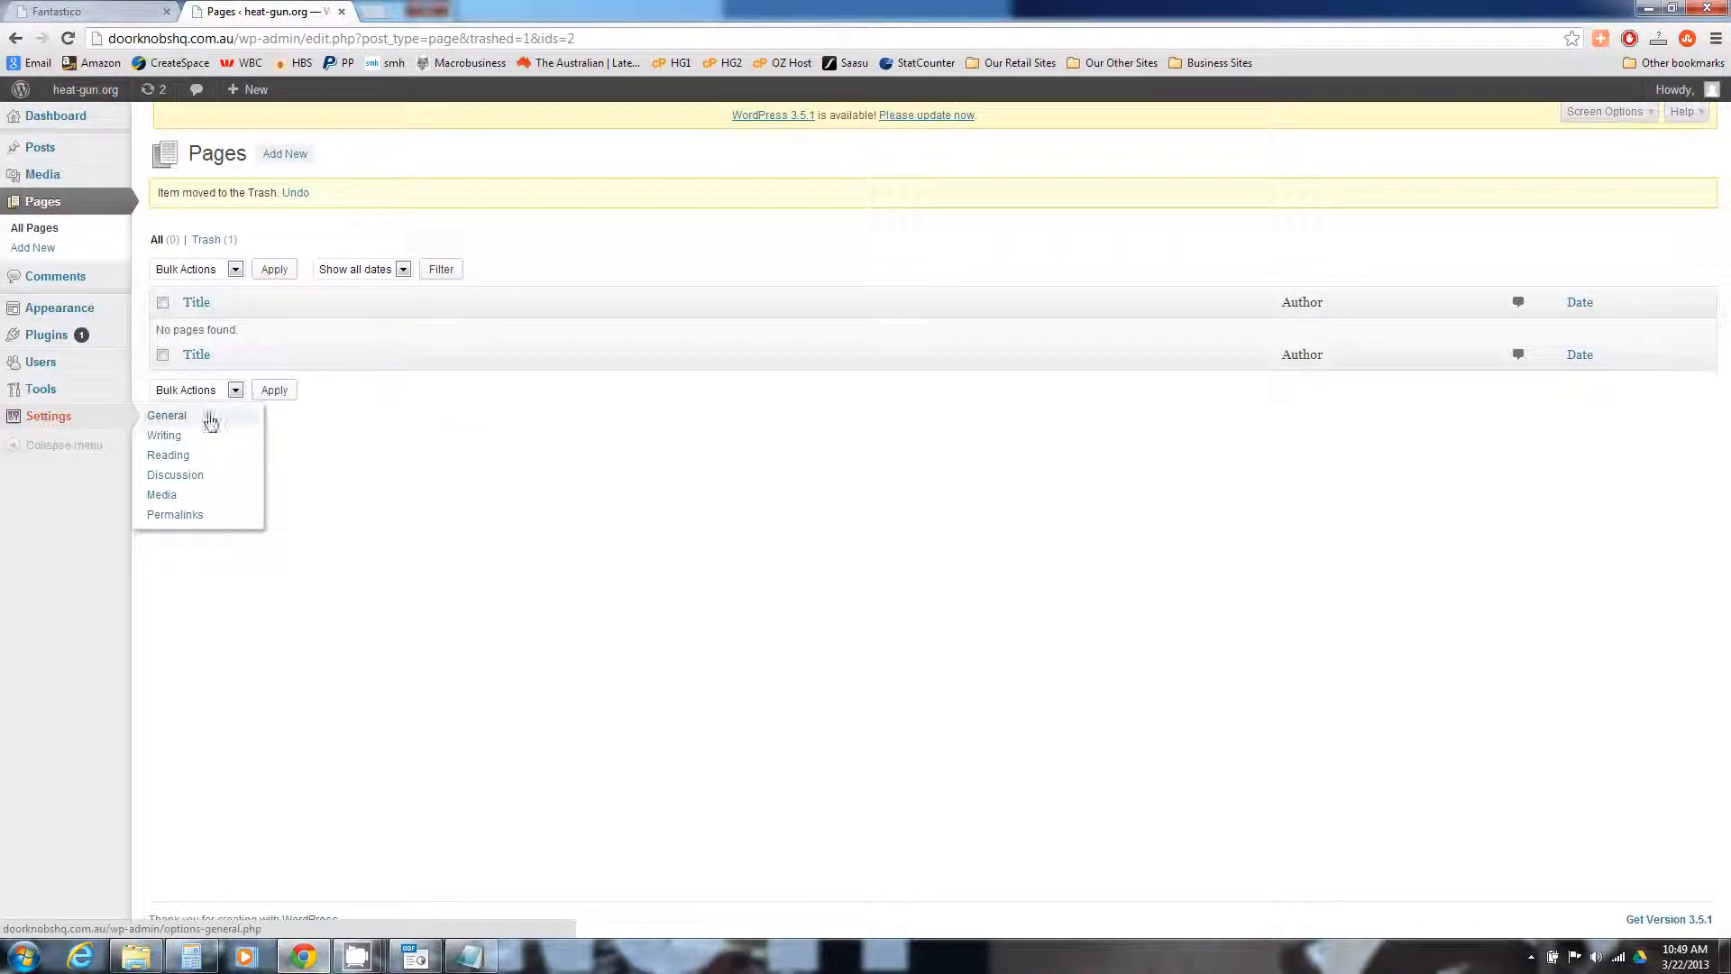
Set the site title to Door Knobs HQ and tagline to Premium Door Knobs And Handles
left_click(183, 422)
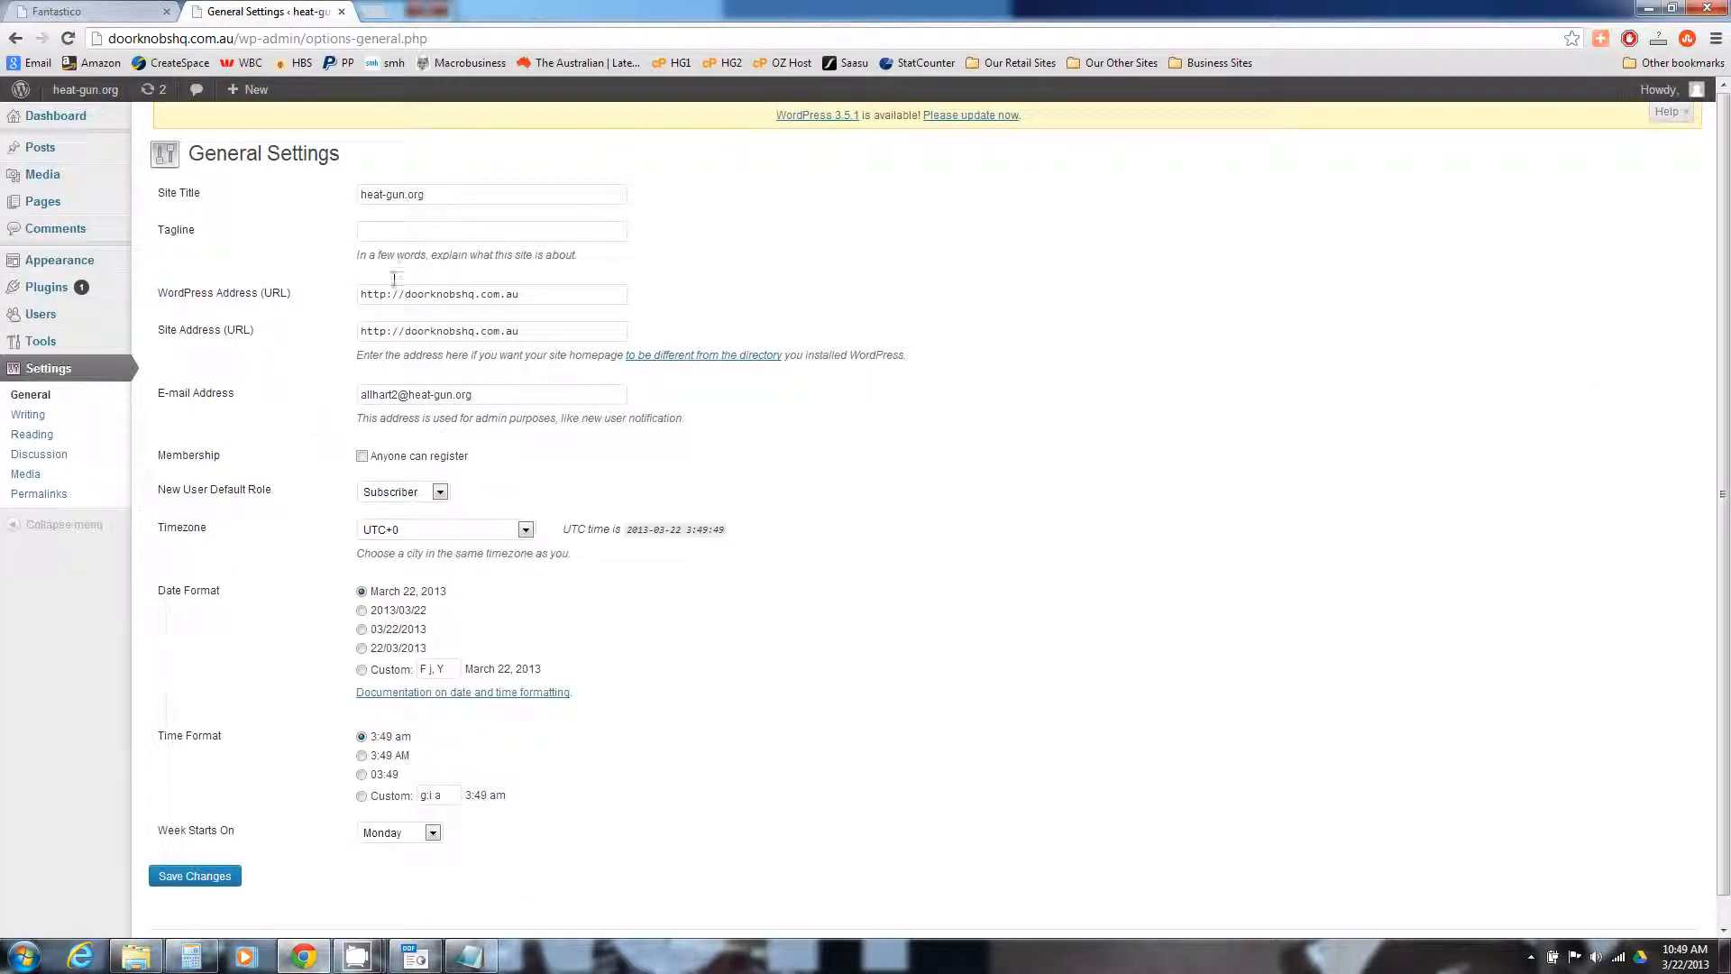
left_click_drag(429, 195, 335, 210)
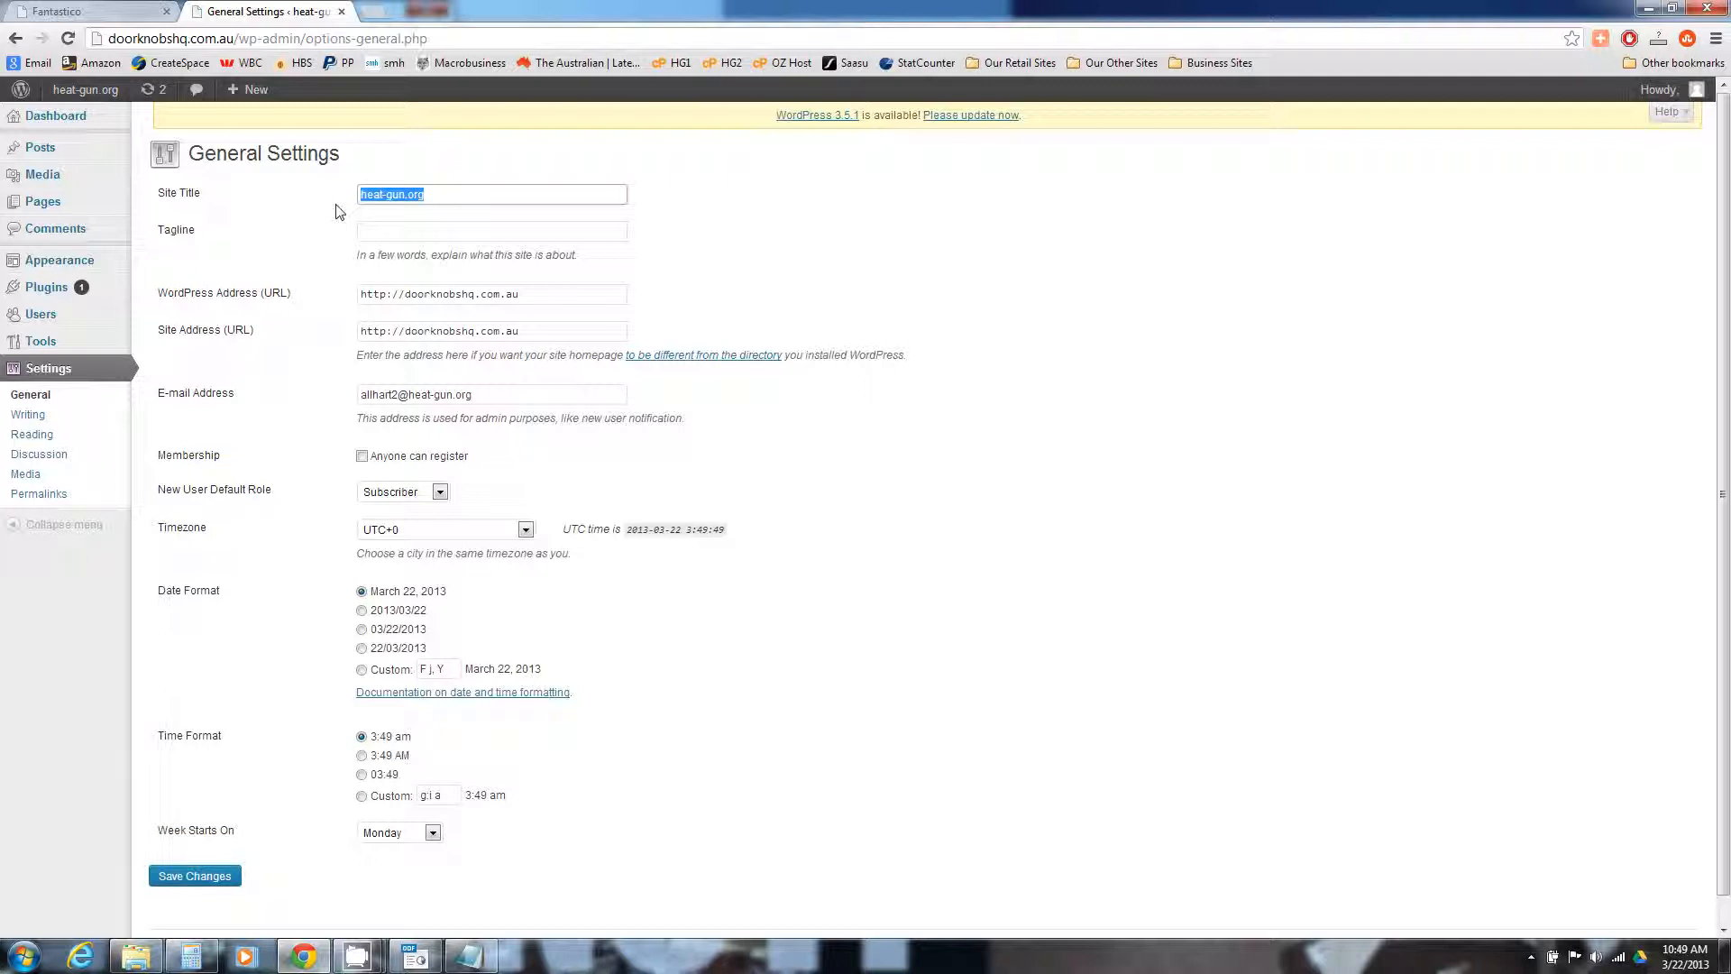
type("Door")
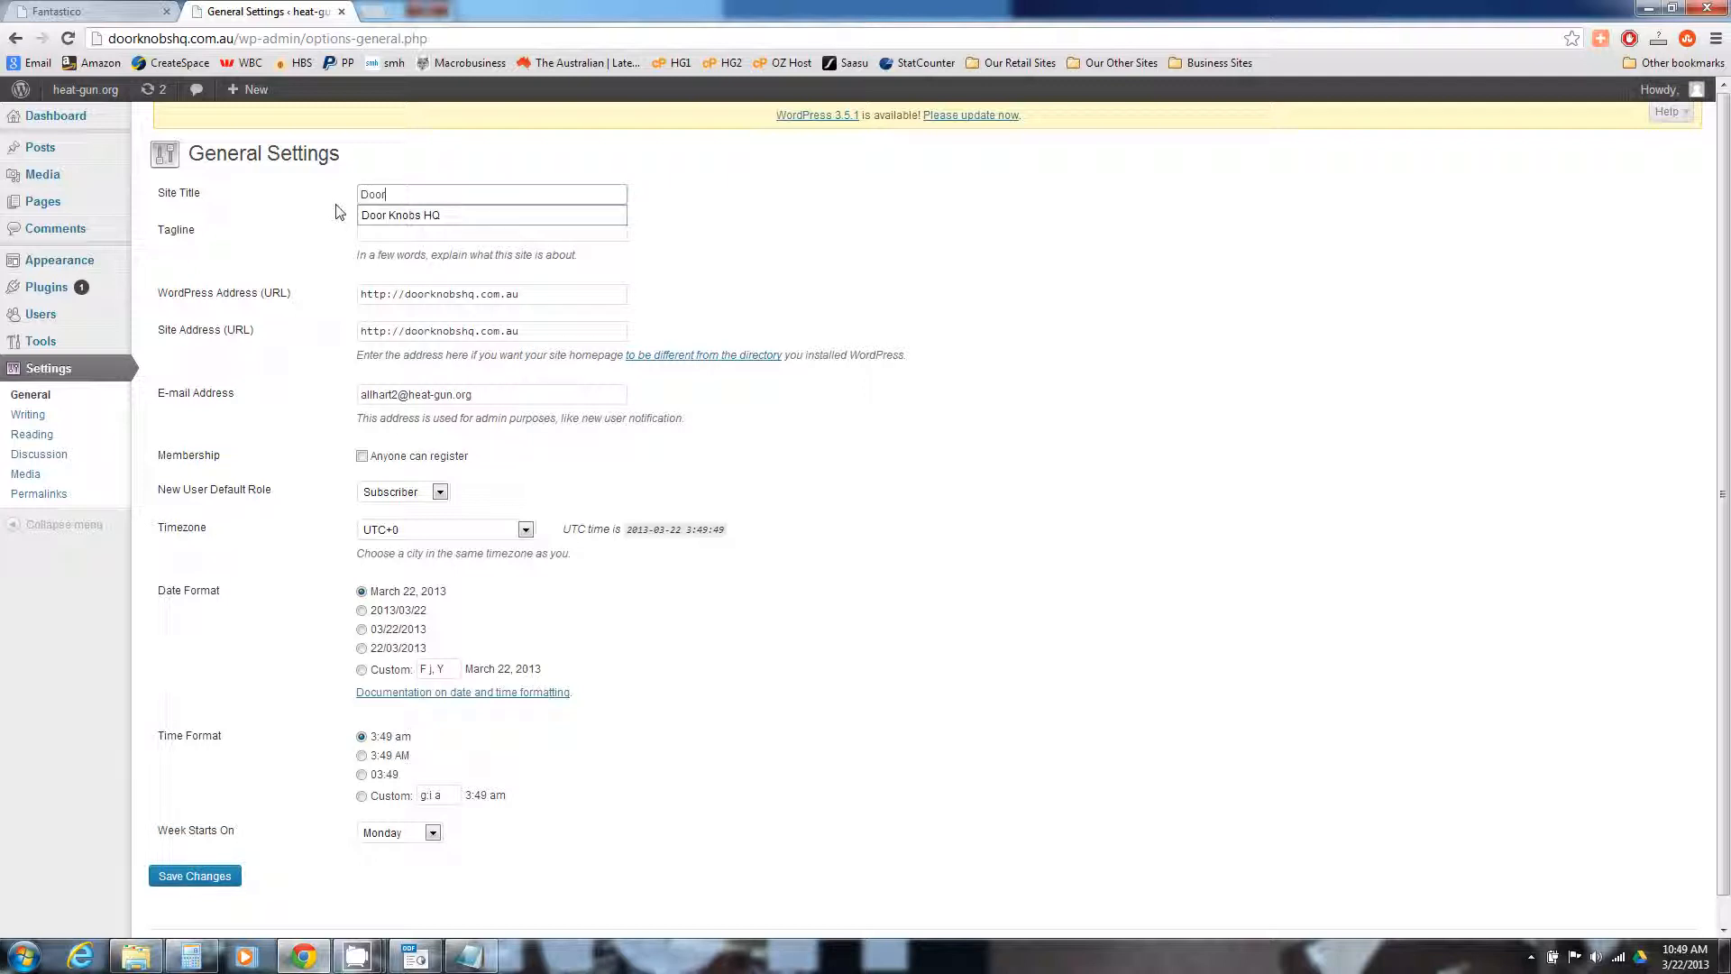
key("Down")
key("Return")
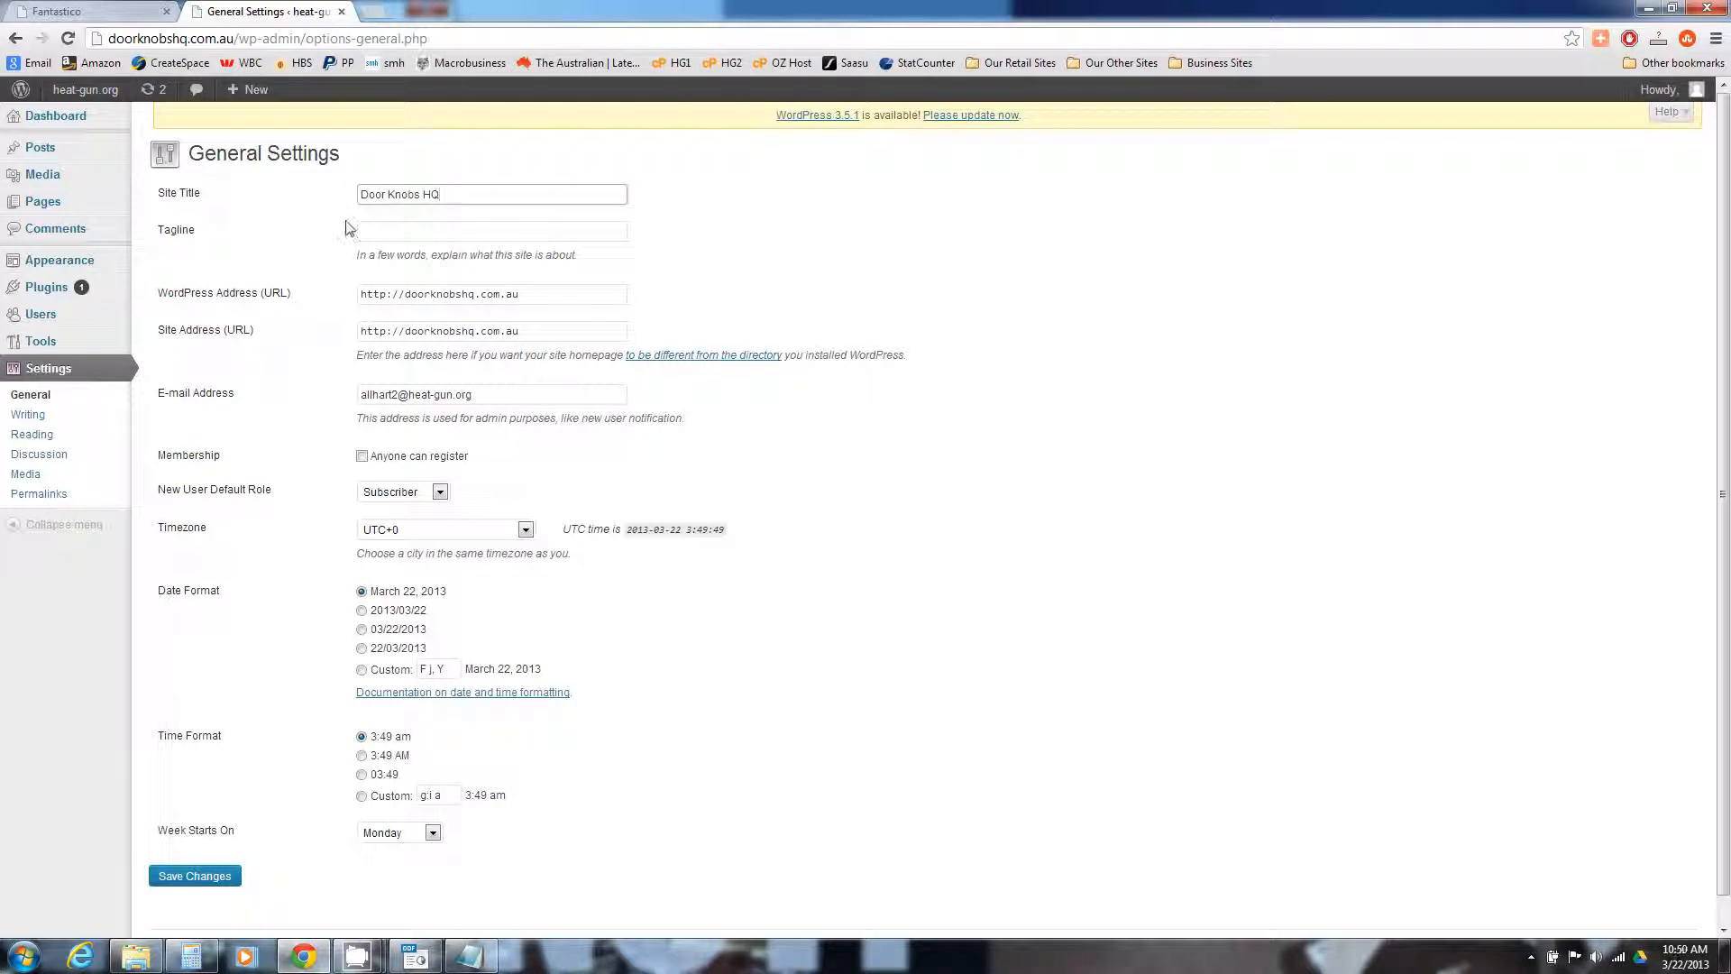
left_click(378, 231)
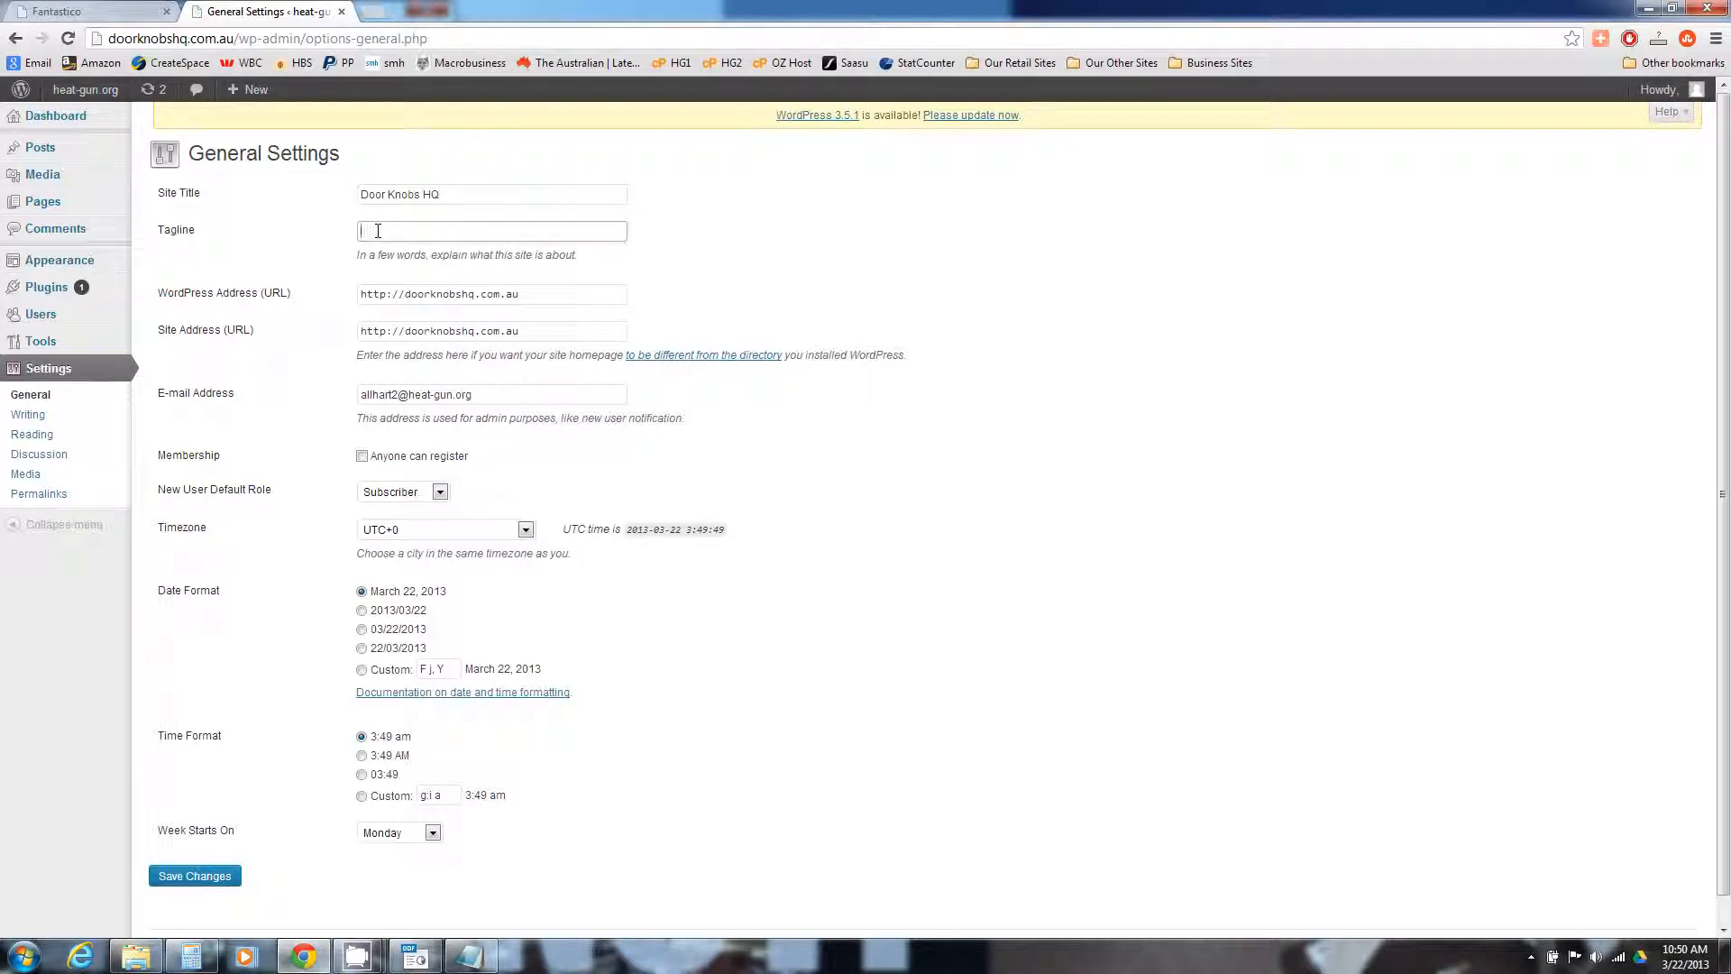
type("Premium Door Knobs A/")
type("d Handles")
left_click(405, 295)
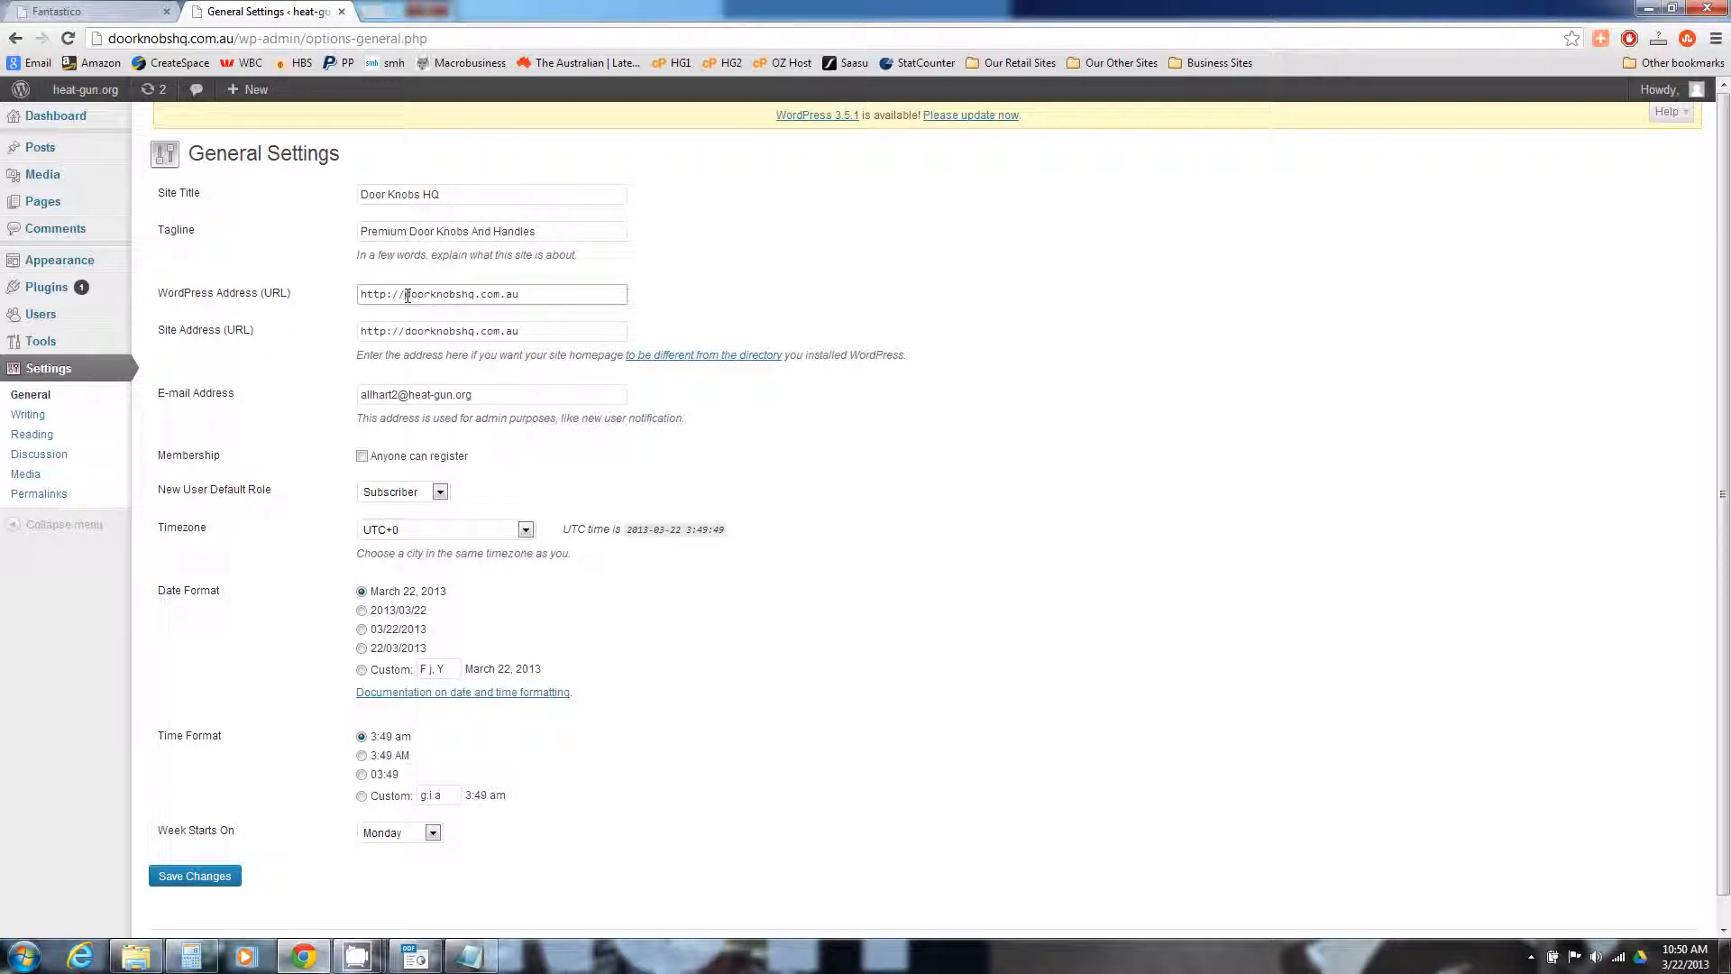
type("www.")
left_click(404, 332)
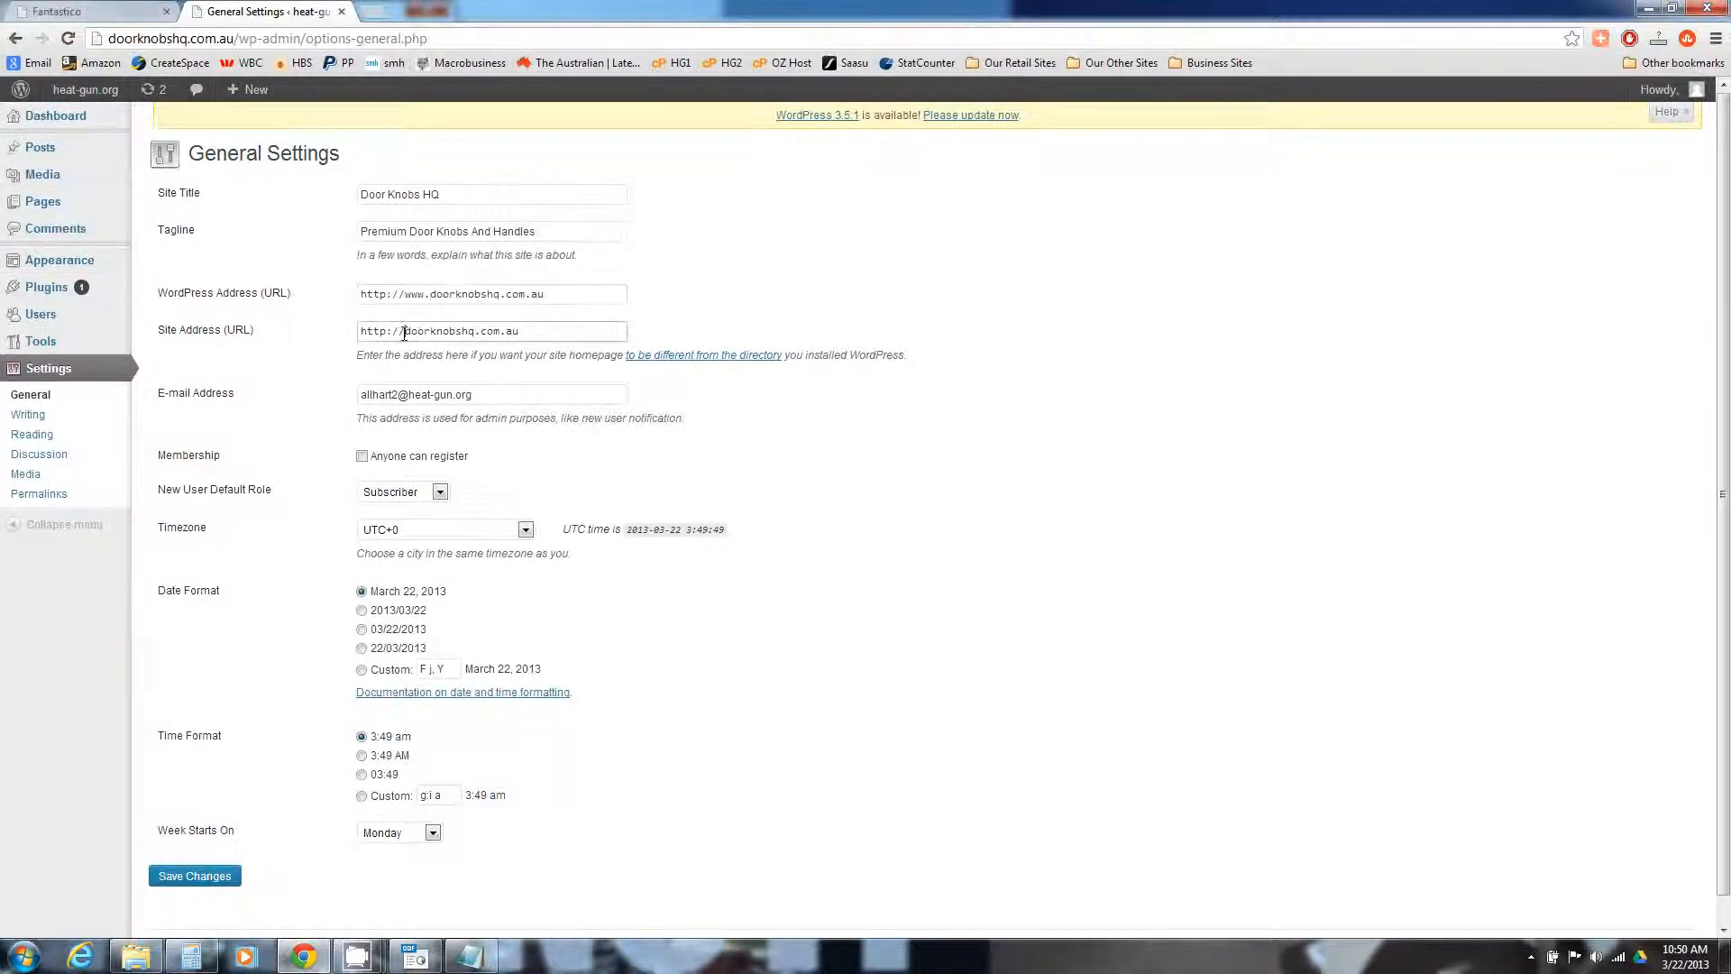
type("www.")
left_click(202, 874)
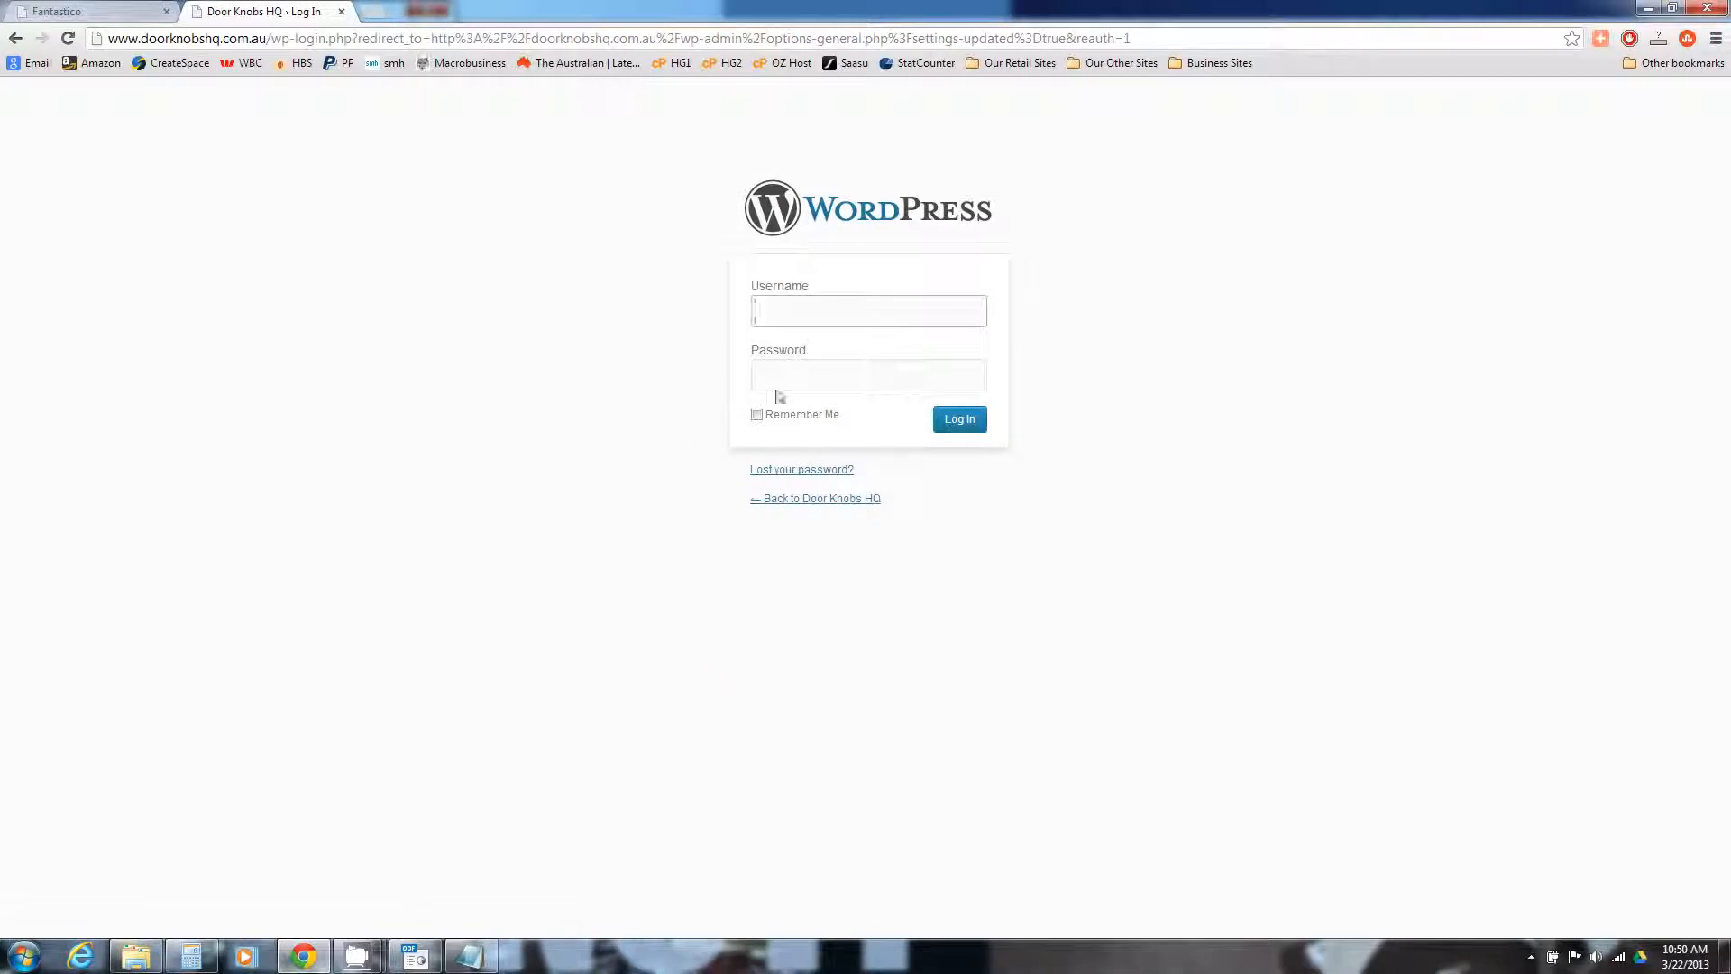
Log back in to WordPress using the saved username and the password
left_click(835, 309)
left_click(838, 344)
left_click(829, 376)
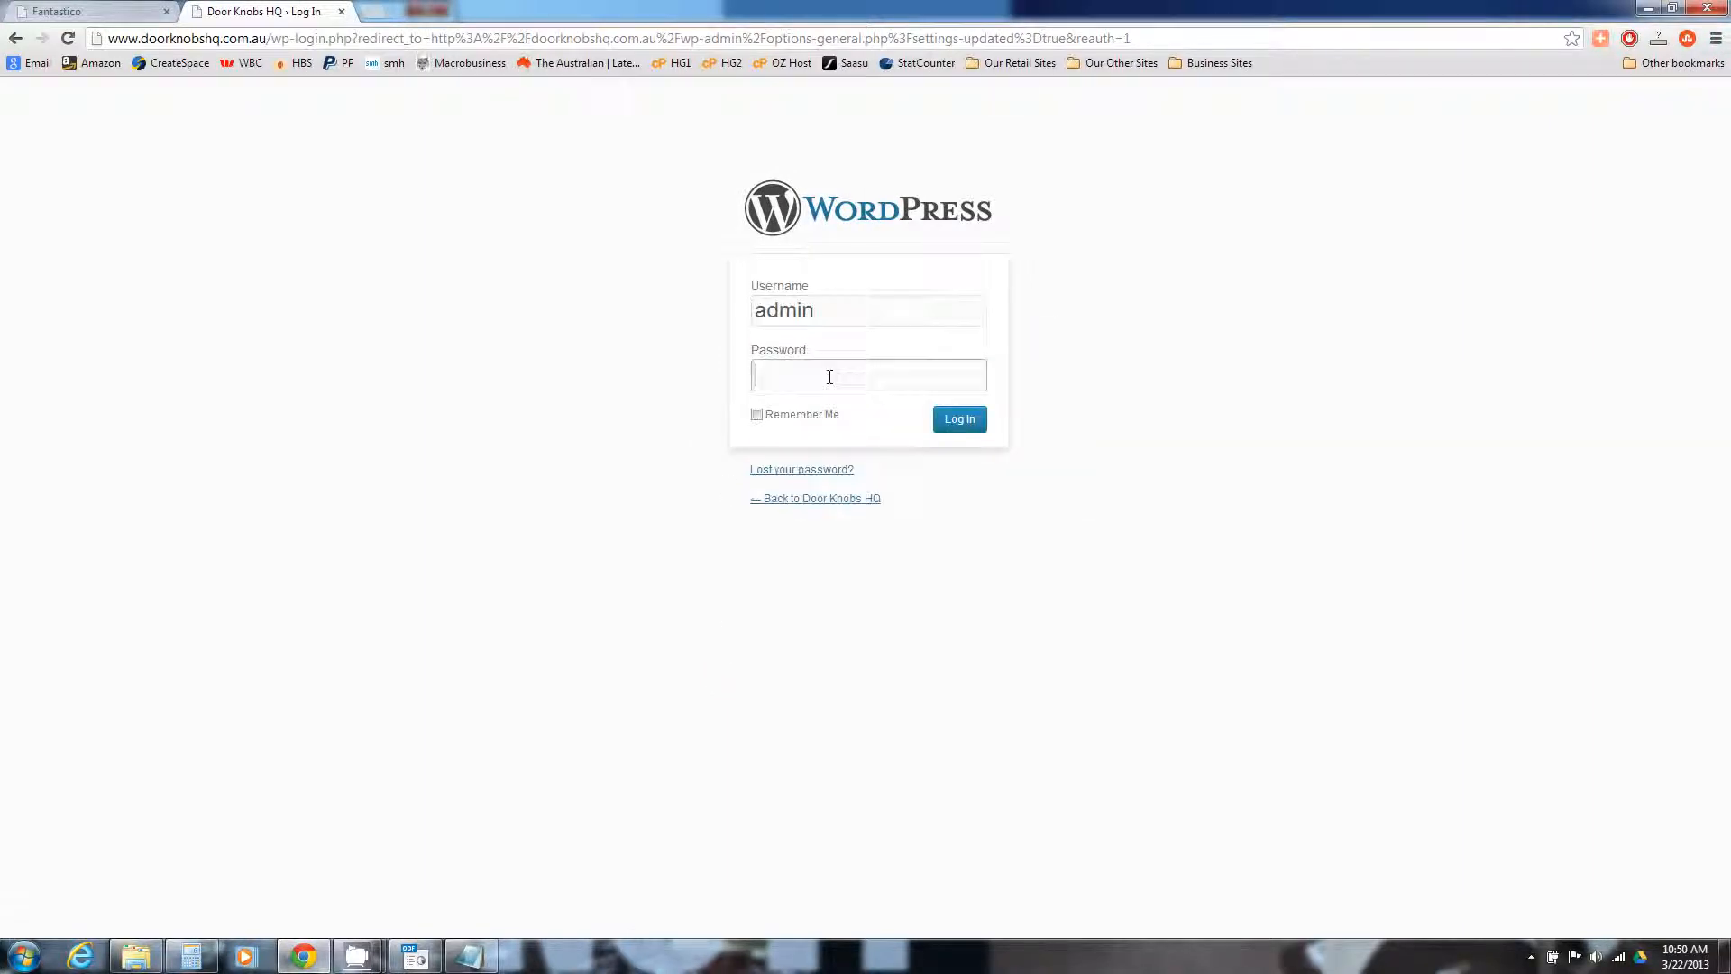
type("****")
left_click(947, 435)
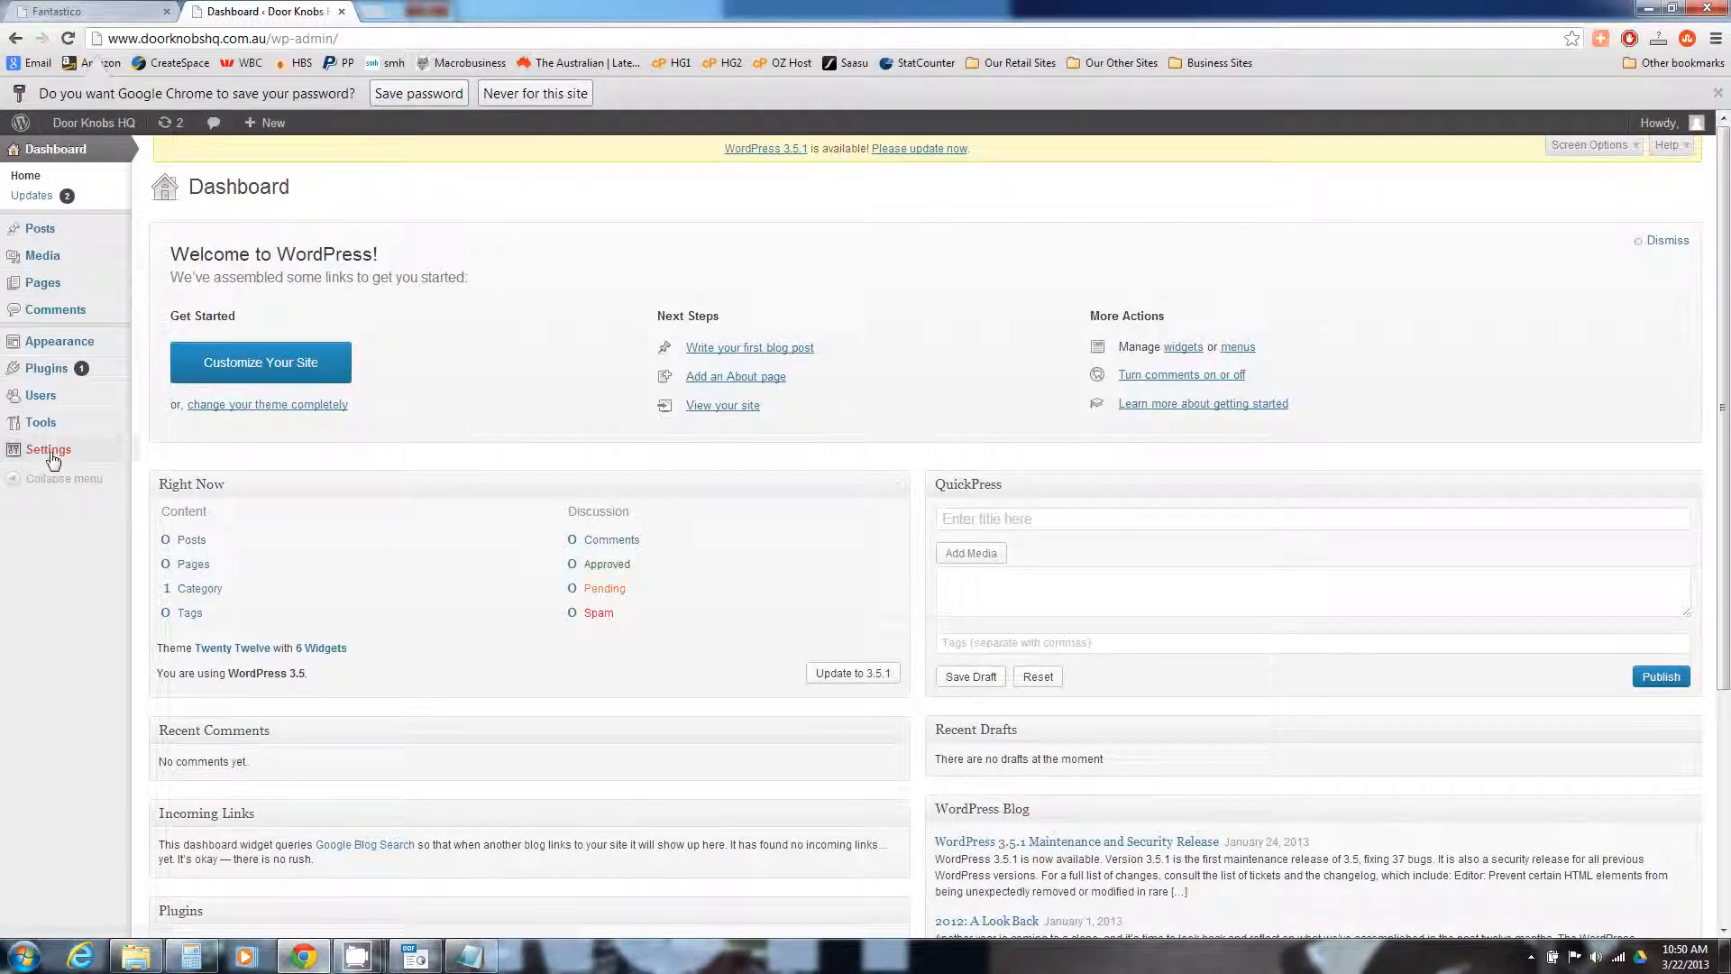
Replace the admin e-mail address in General Settings with the new address and save
mouse_move(54, 451)
left_click(207, 451)
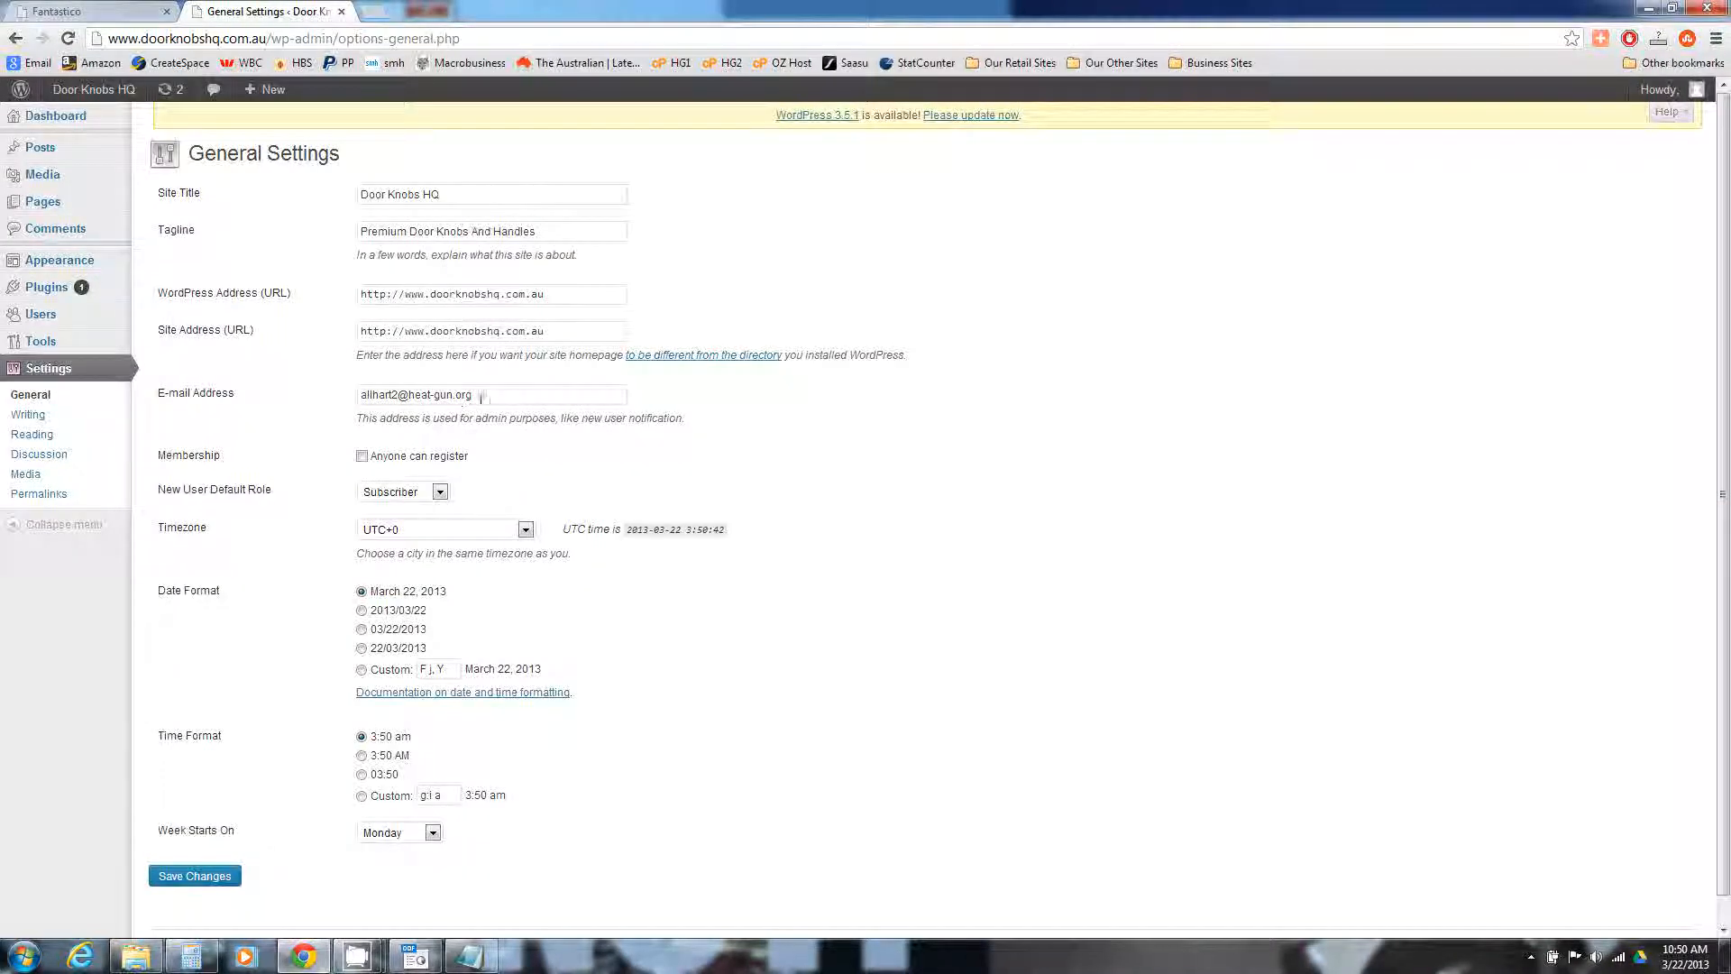
left_click_drag(488, 394, 275, 393)
type("n")
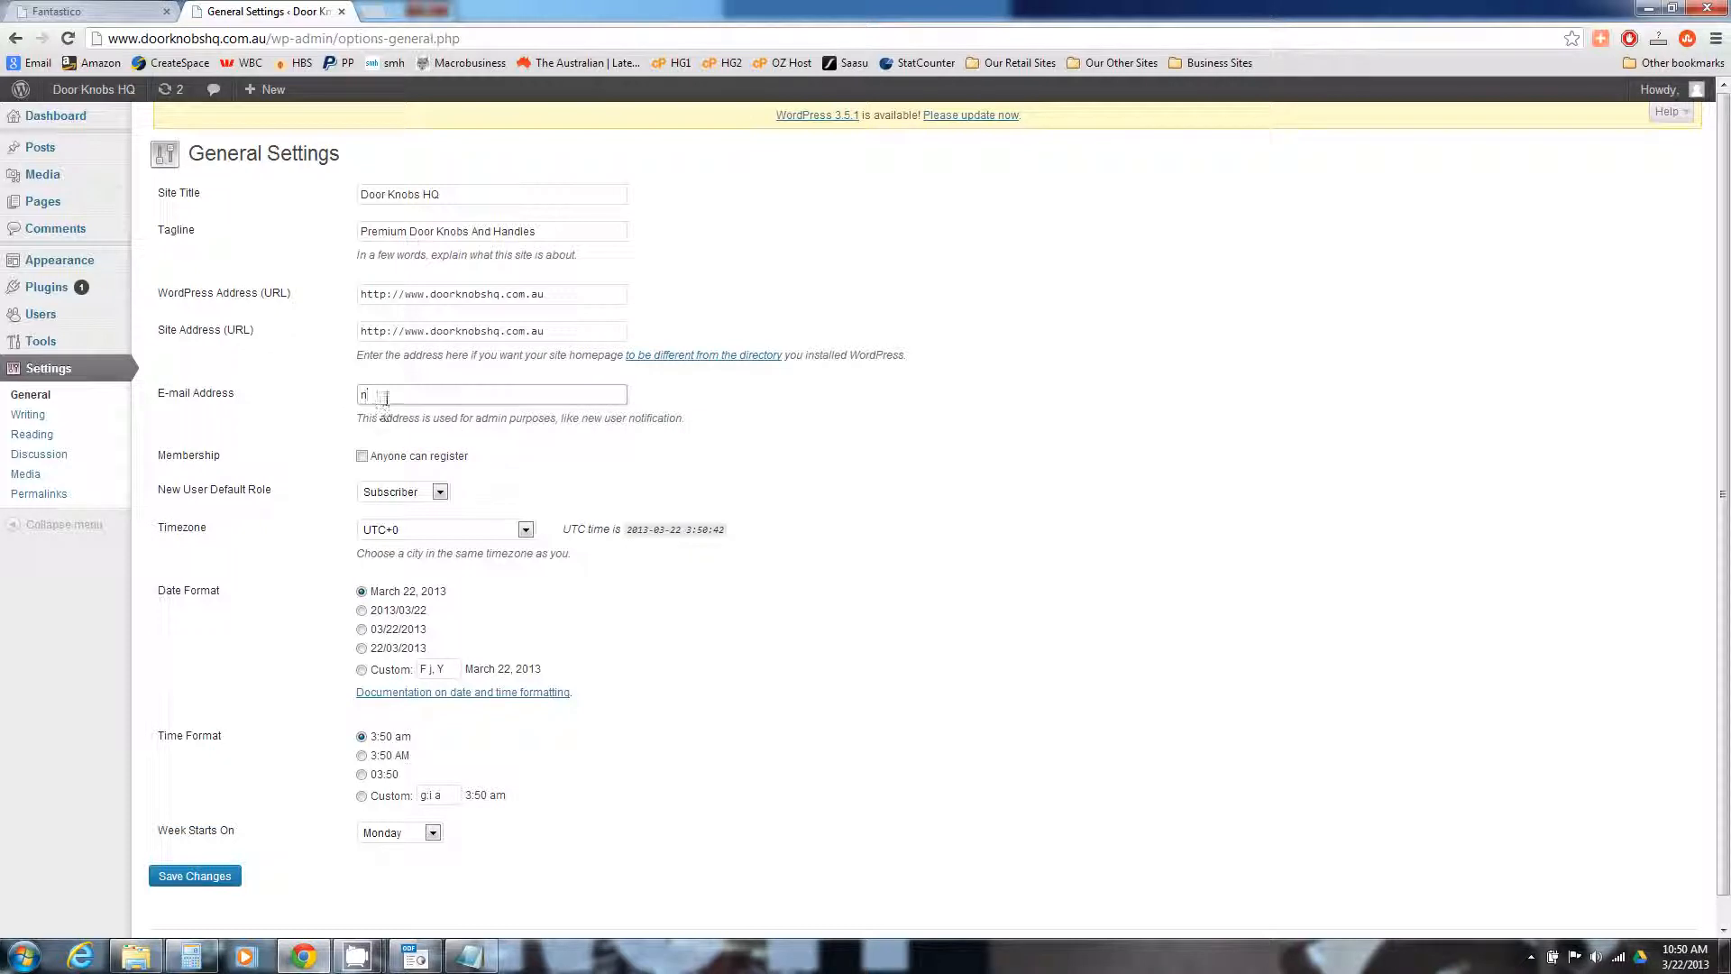
type("a")
left_click(410, 416)
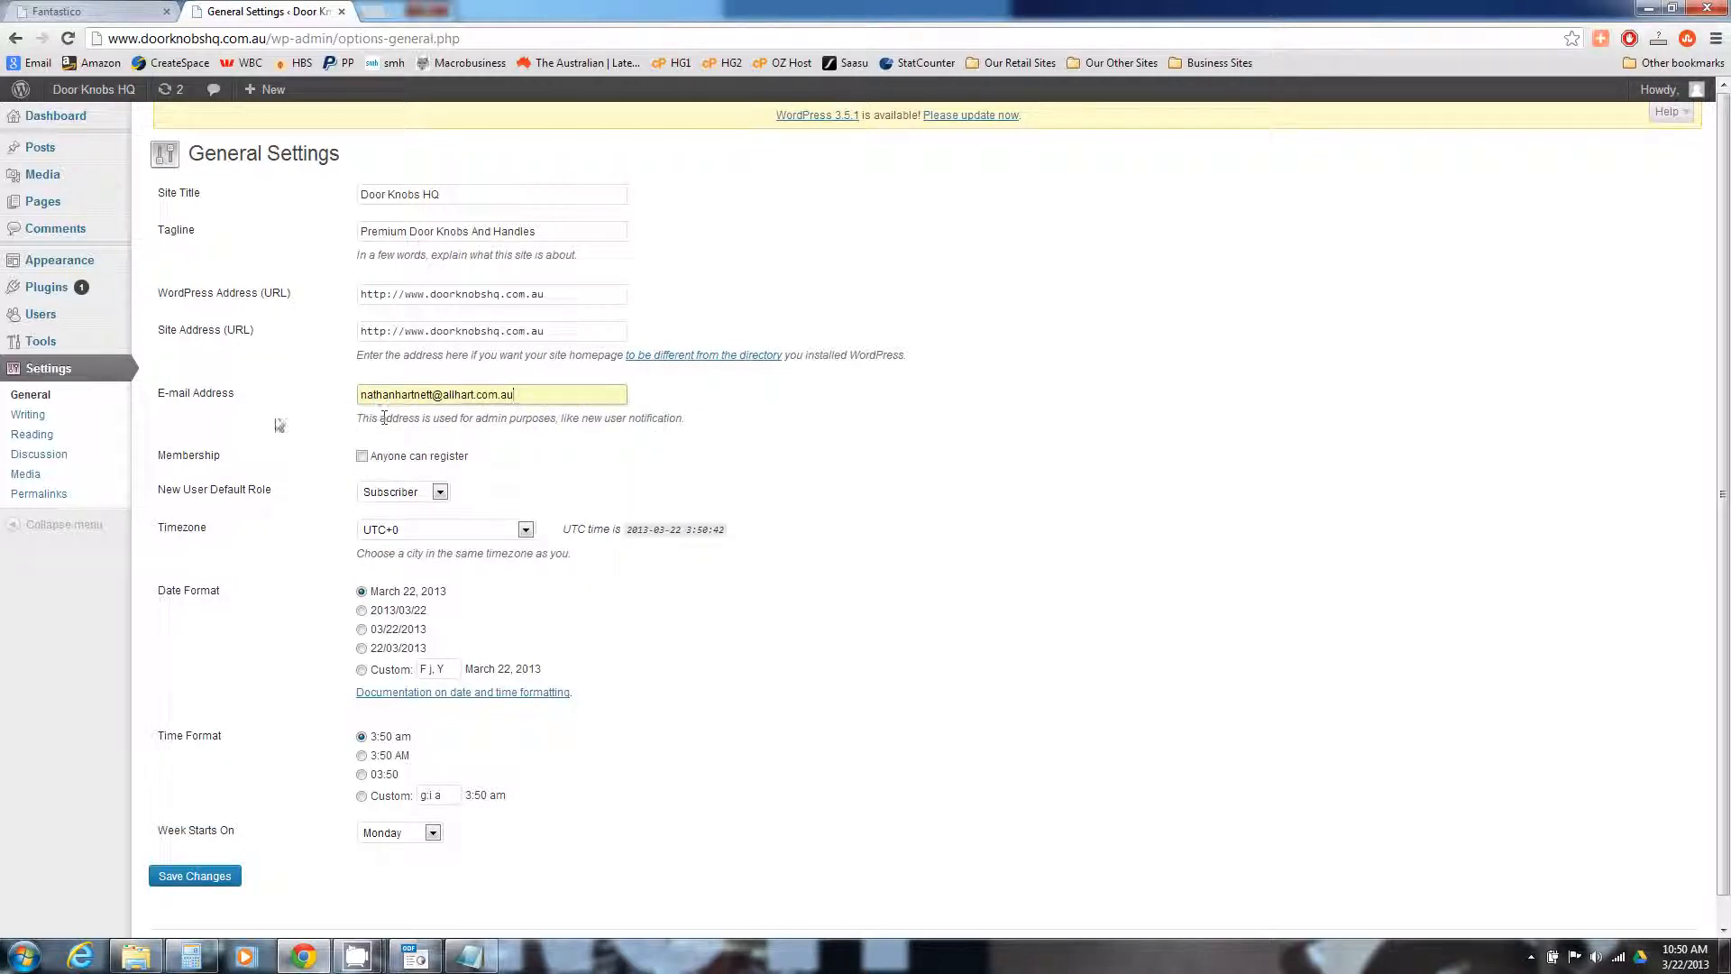
scroll(277, 424, "down", 1)
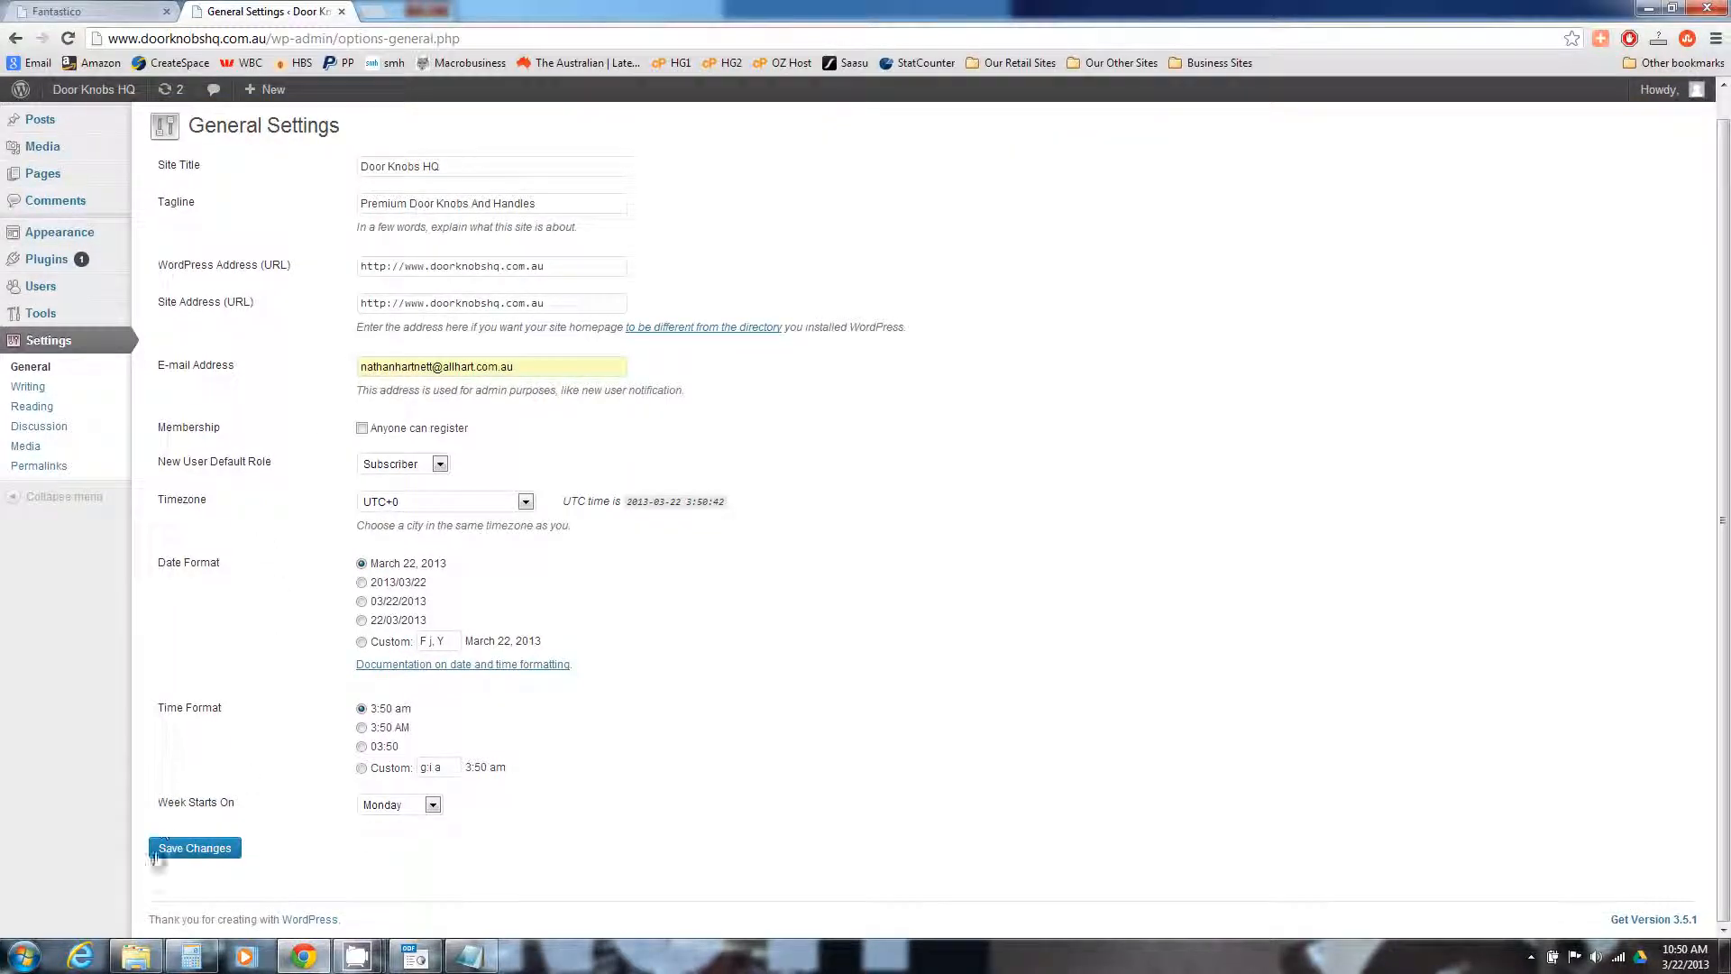
left_click(190, 850)
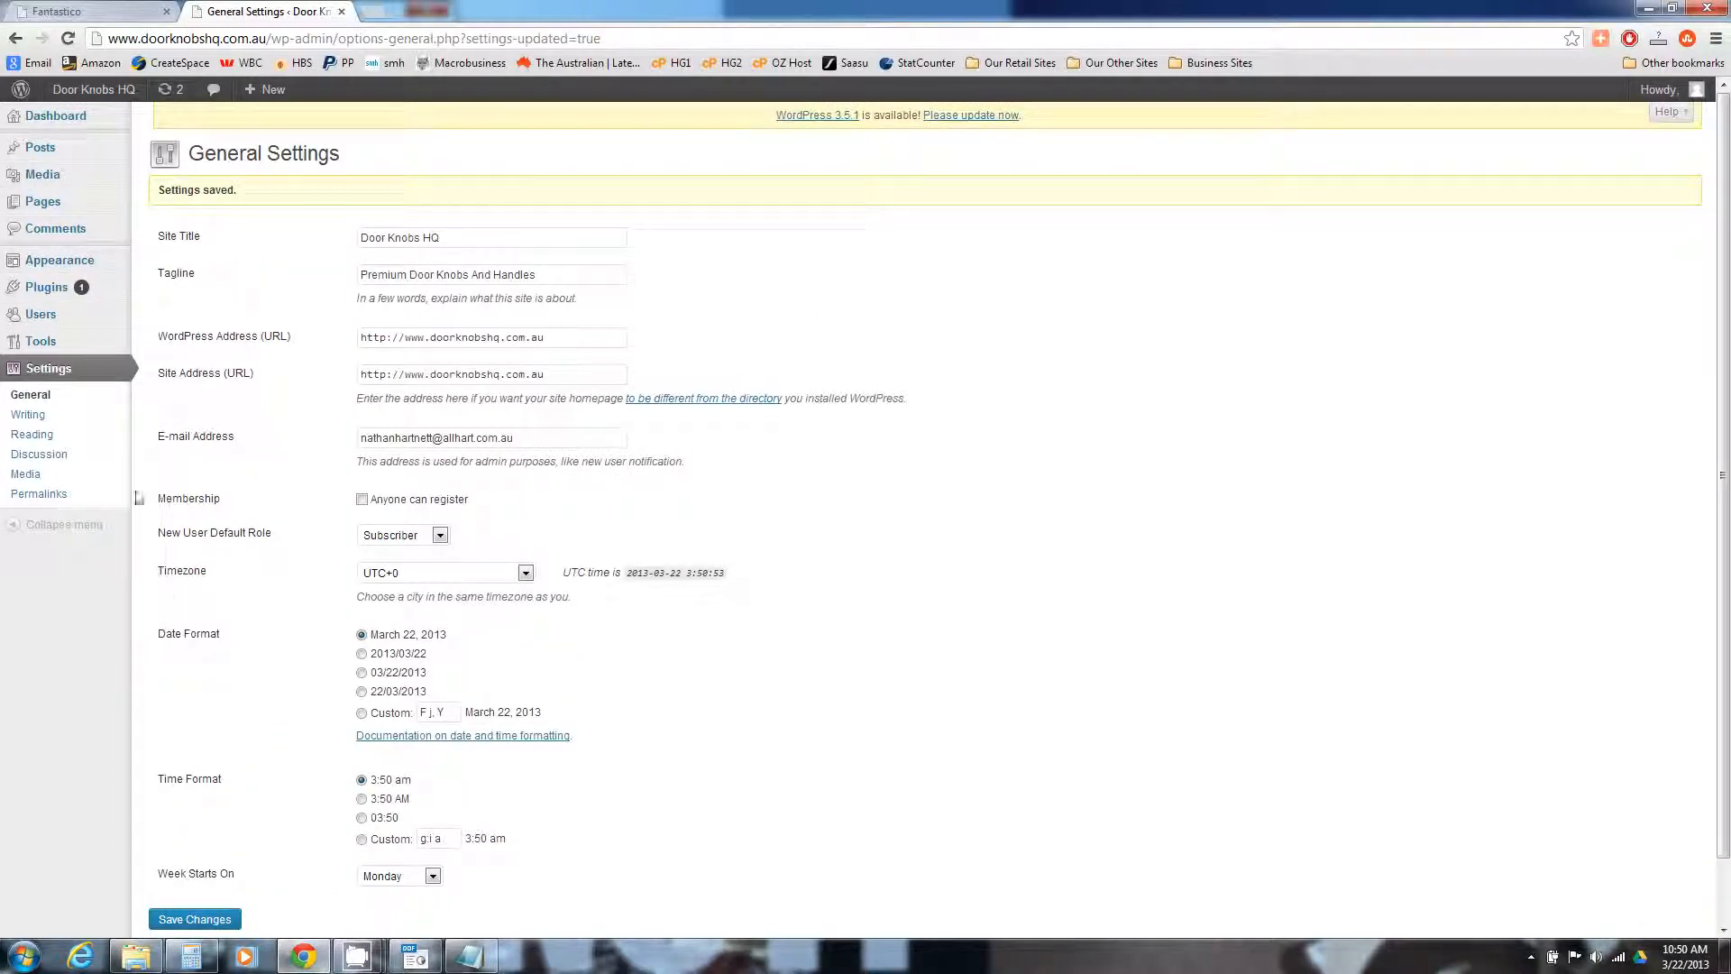
Disable link notifications and comments on new articles in Discussion Settings and save
left_click(43, 457)
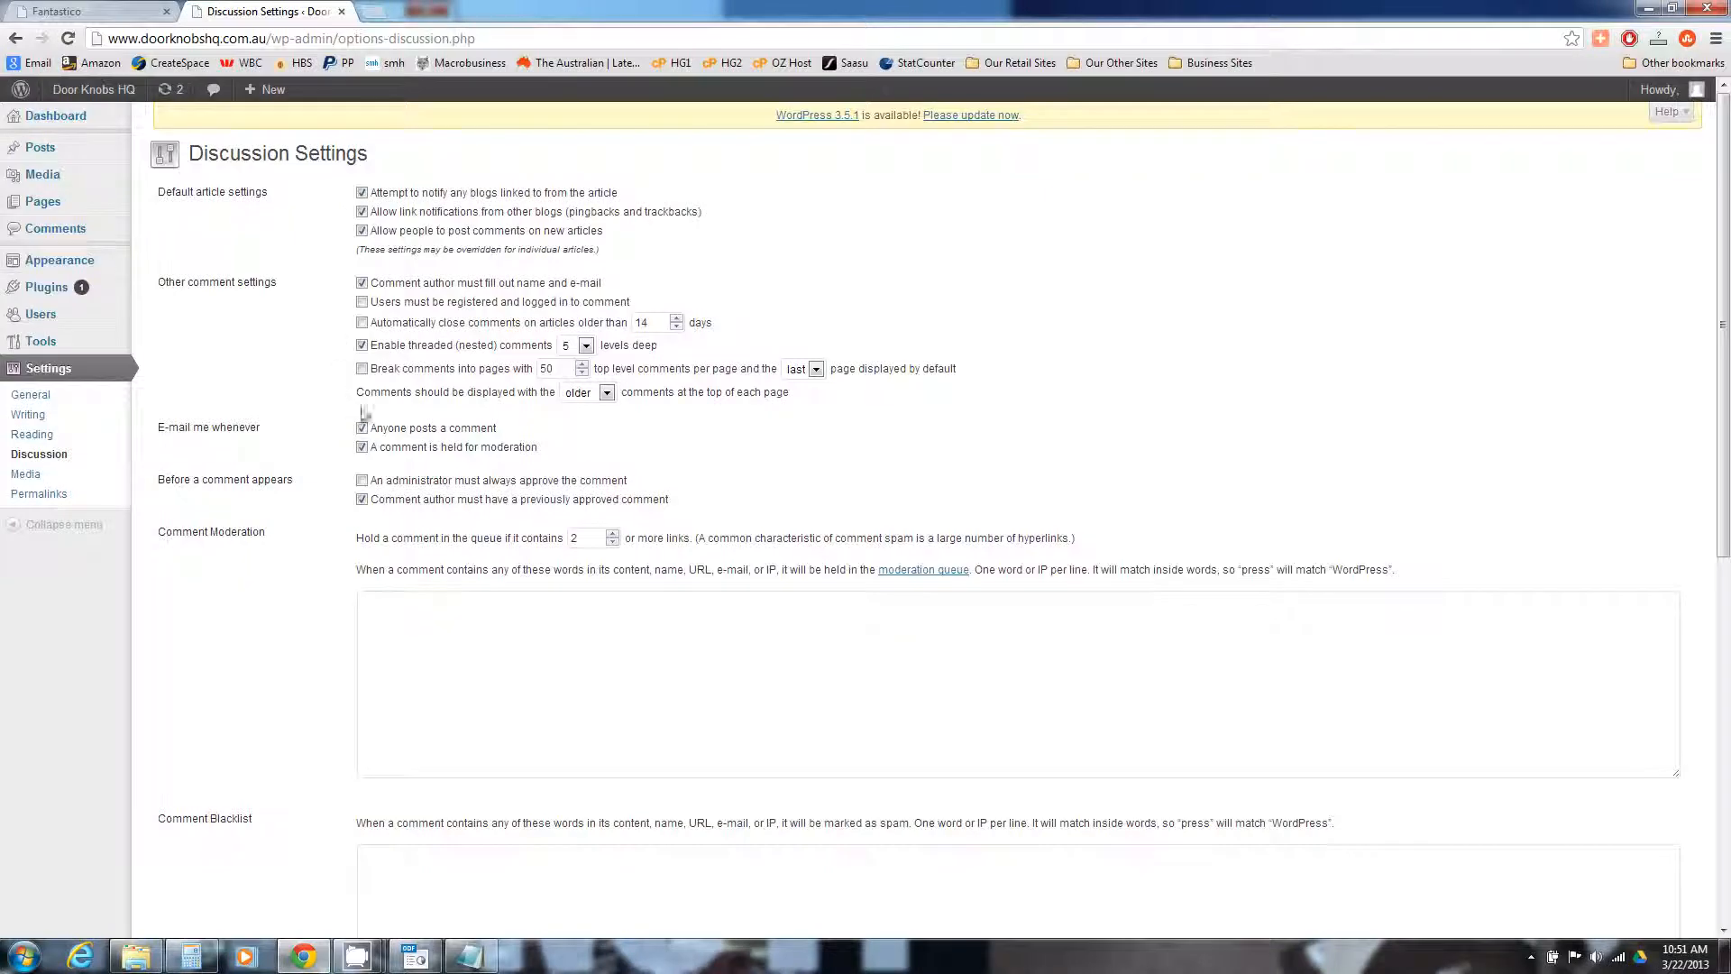
left_click(374, 217)
left_click(361, 231)
scroll(245, 539, "down", 5)
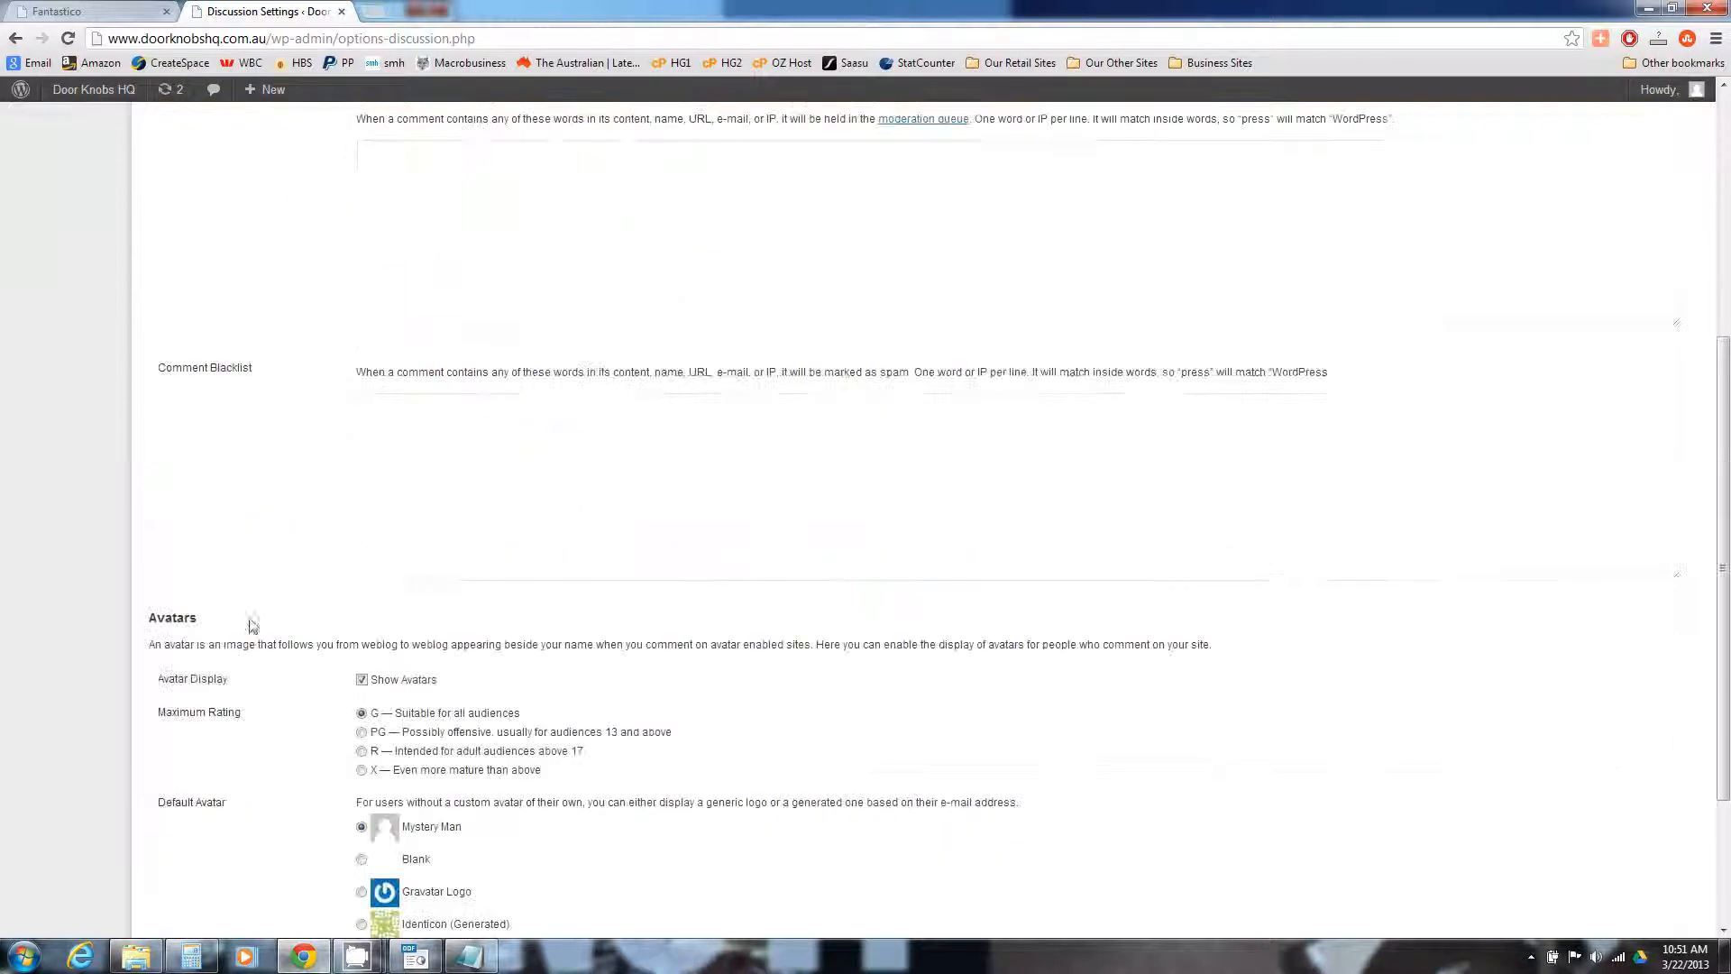
scroll(253, 625, "down", 3)
left_click(193, 848)
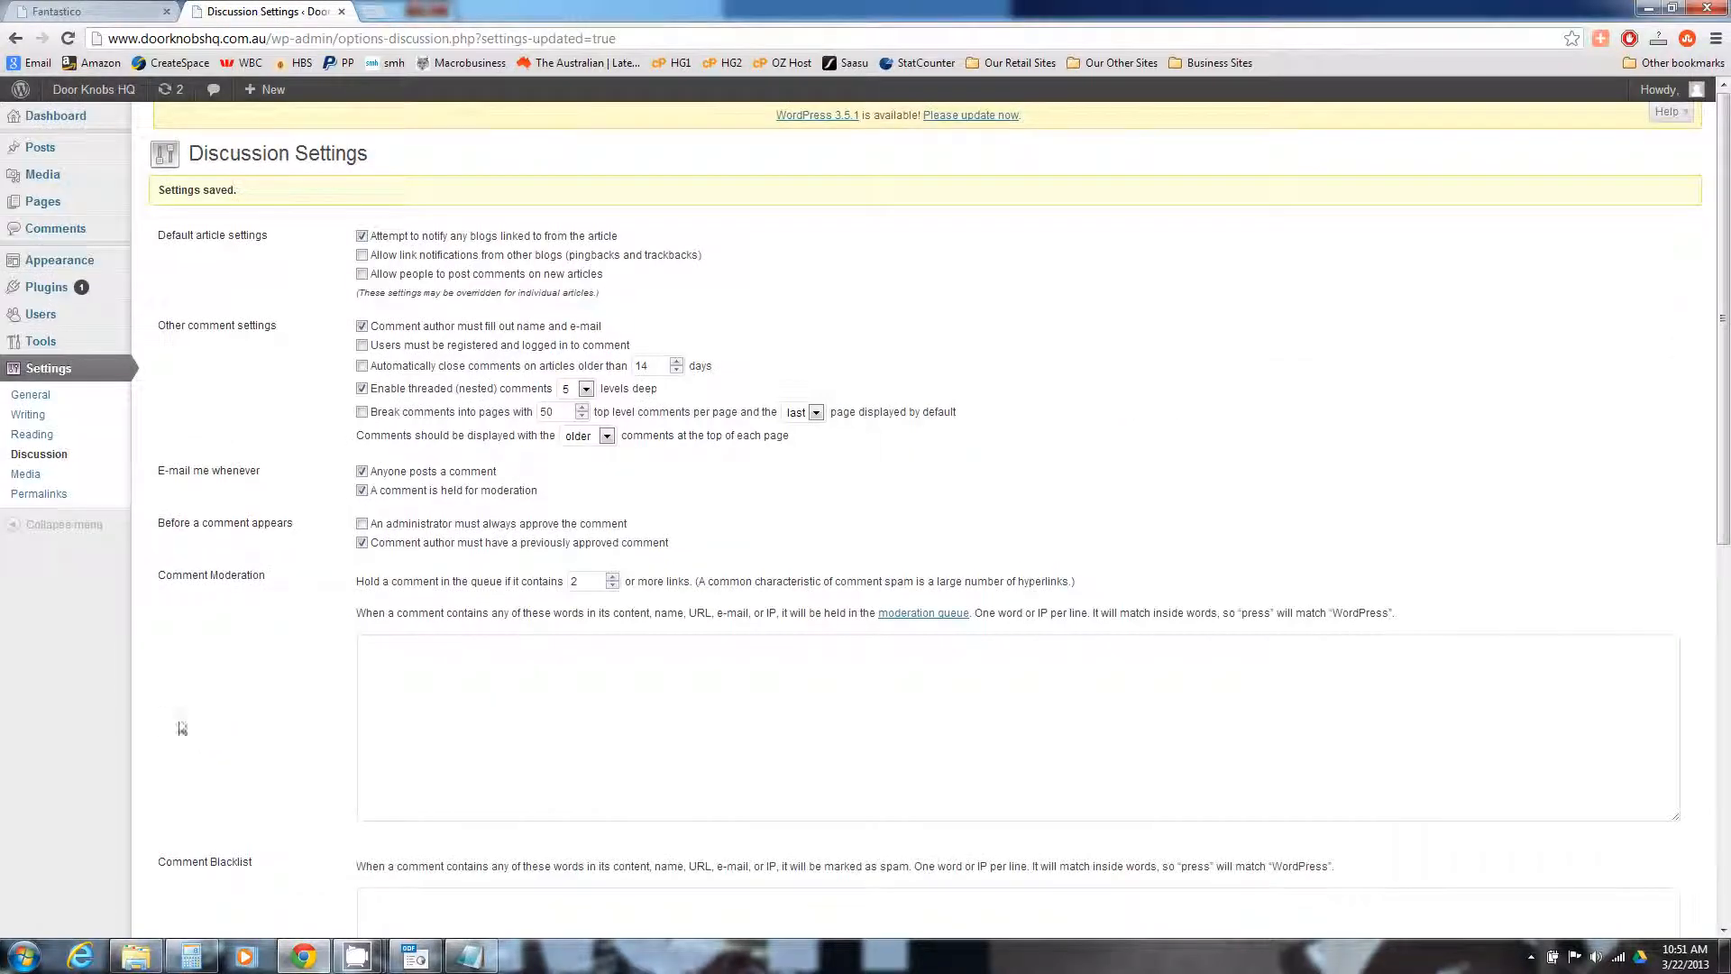
left_click(36, 493)
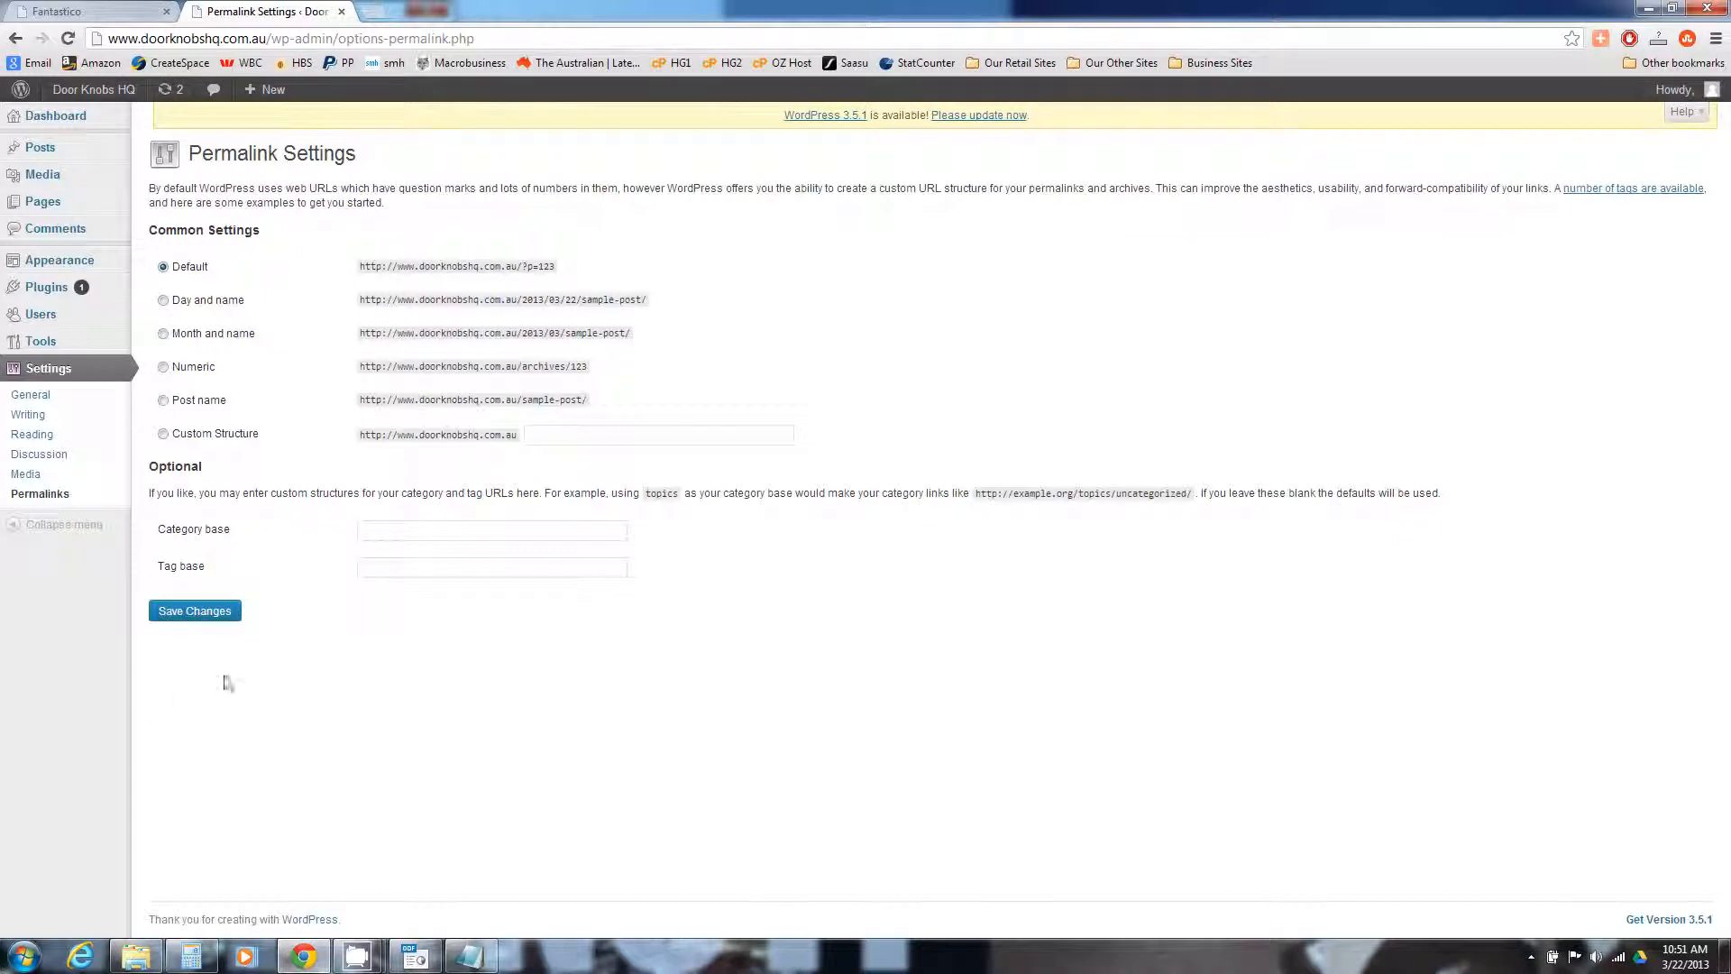
Choose the Post name permalink structure (/%postname%/) and save it
left_click(163, 400)
left_click(192, 612)
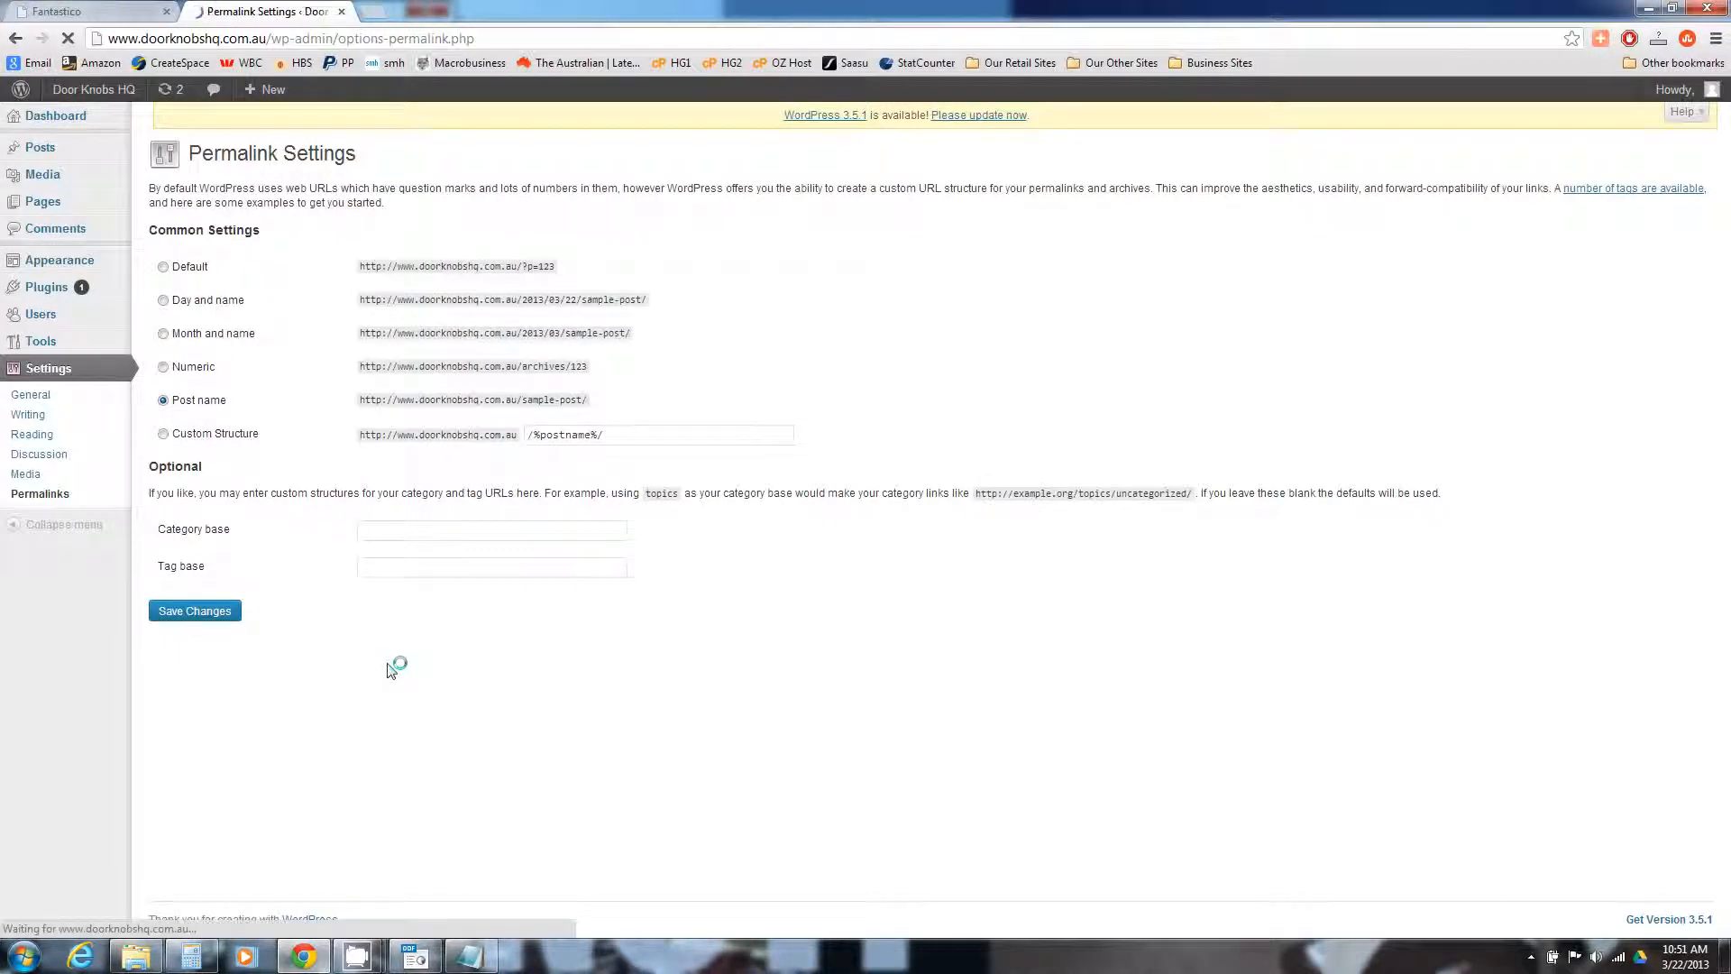